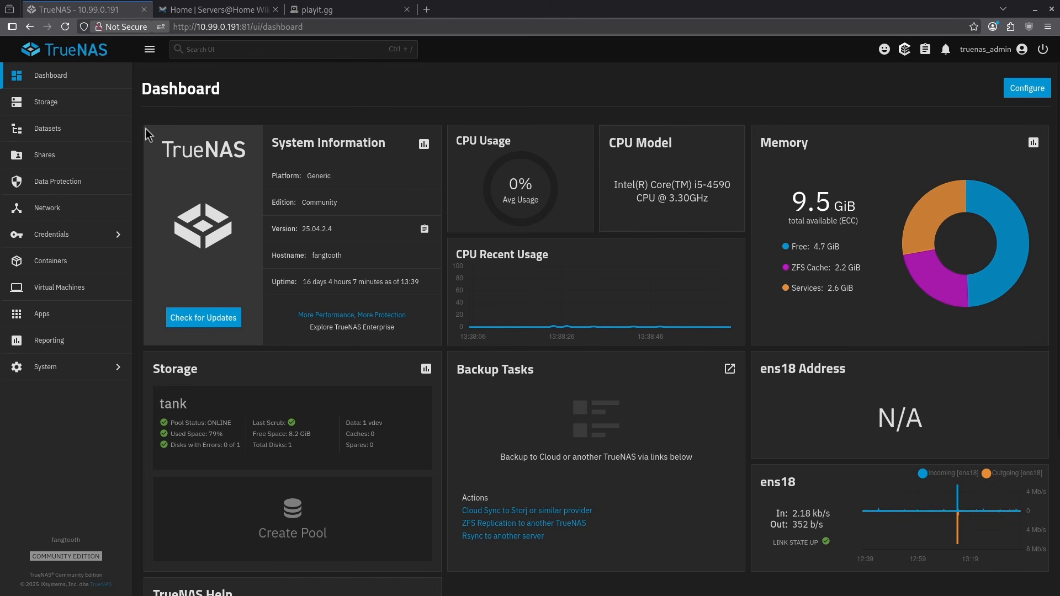
Step: Create a dataset named crafty under tank/configs with the Generic preset
click(49, 130)
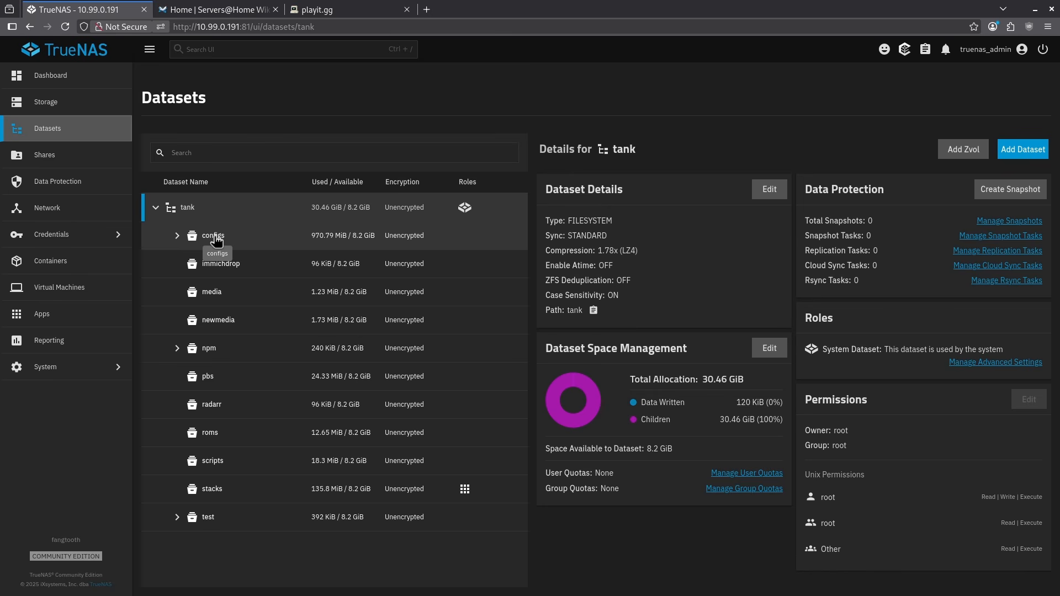
click(215, 237)
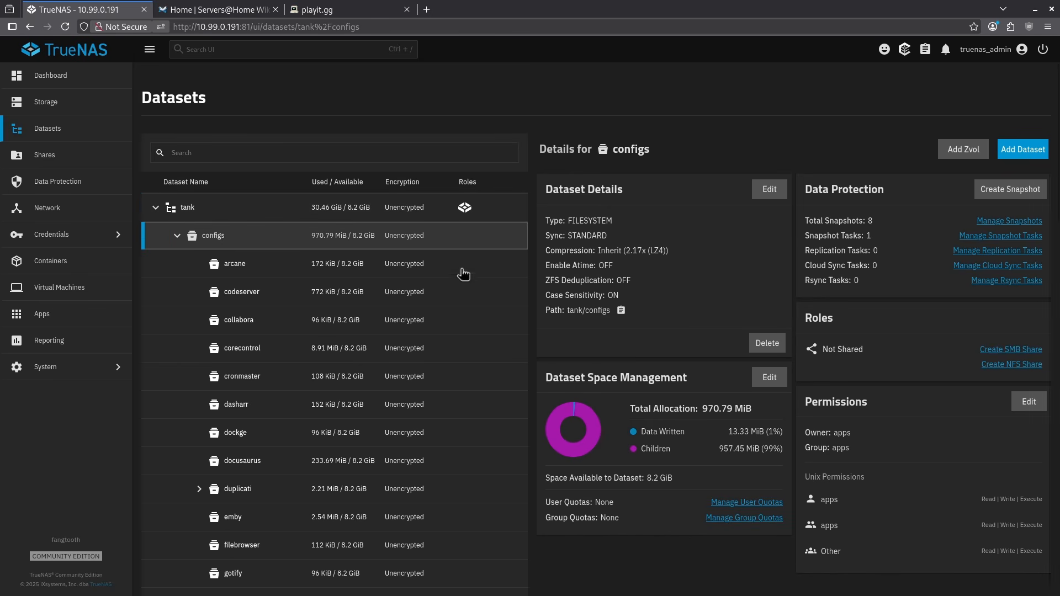
click(1009, 158)
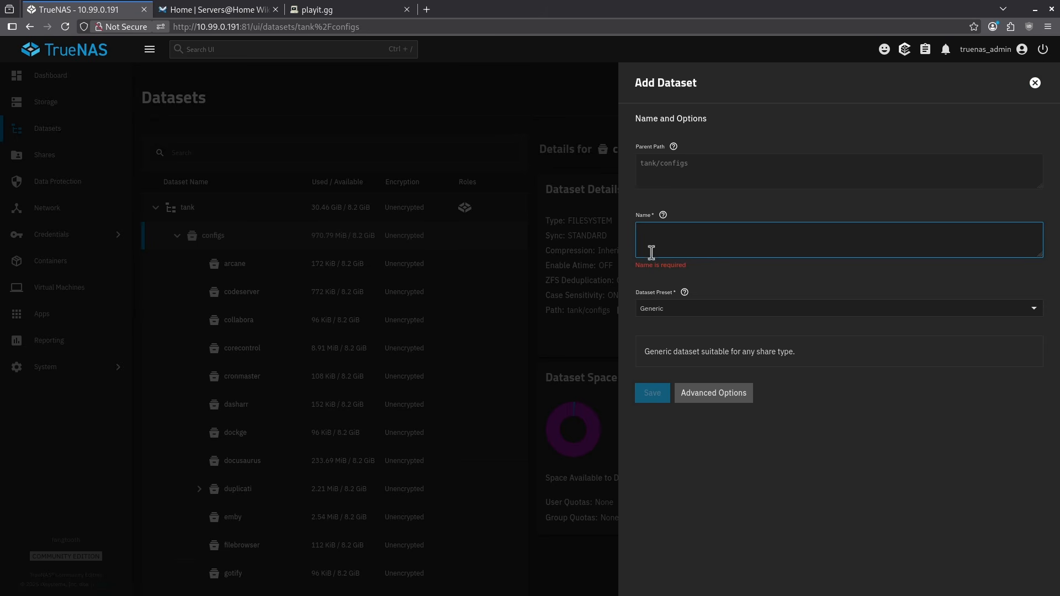
text(crafty)
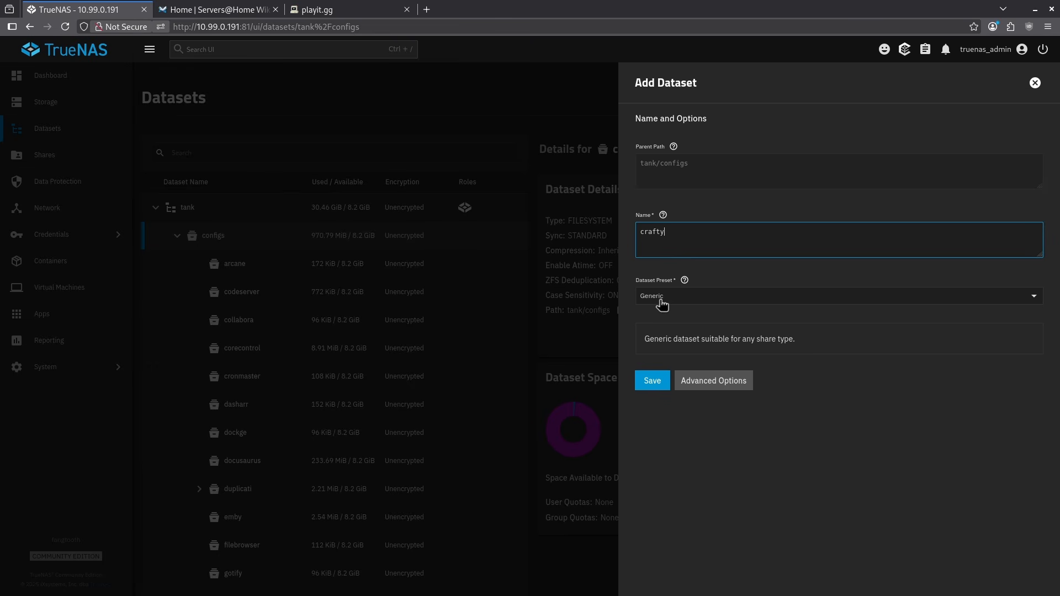
click(656, 386)
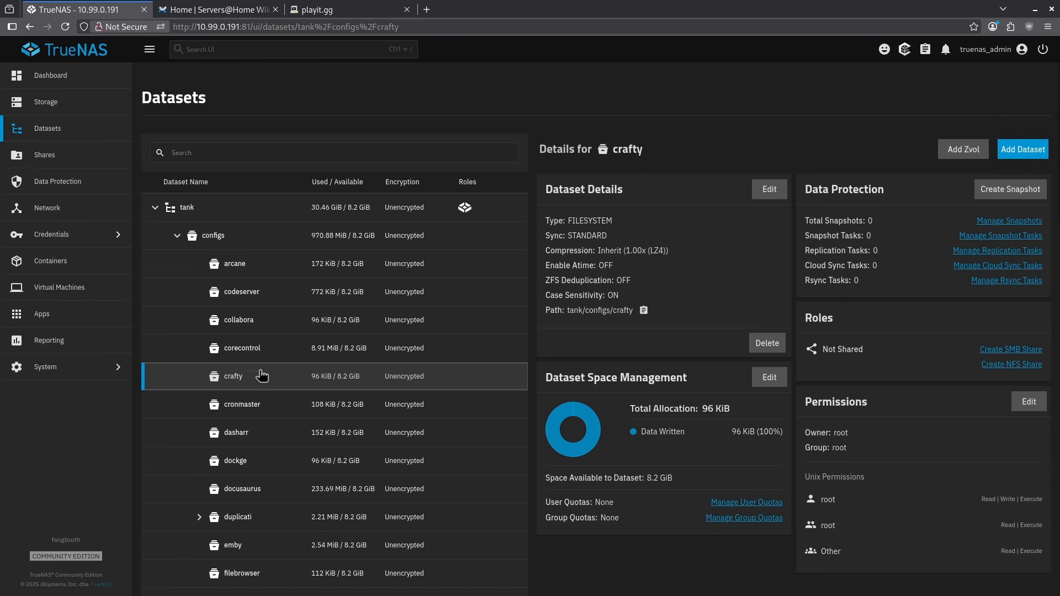
Step: Add a child dataset named config under the crafty dataset
click(1022, 150)
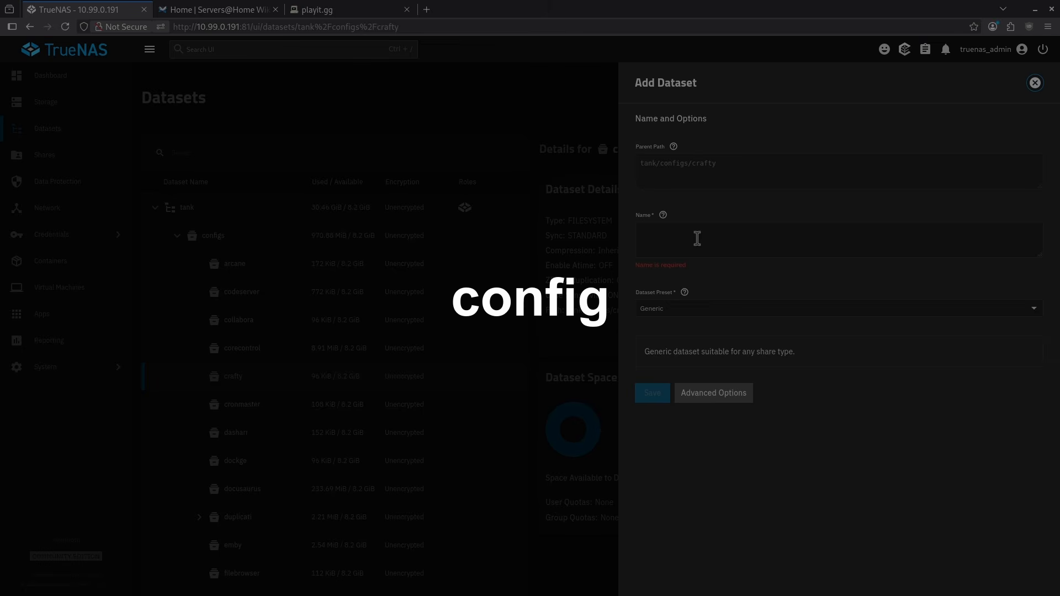
click(697, 238)
text(config)
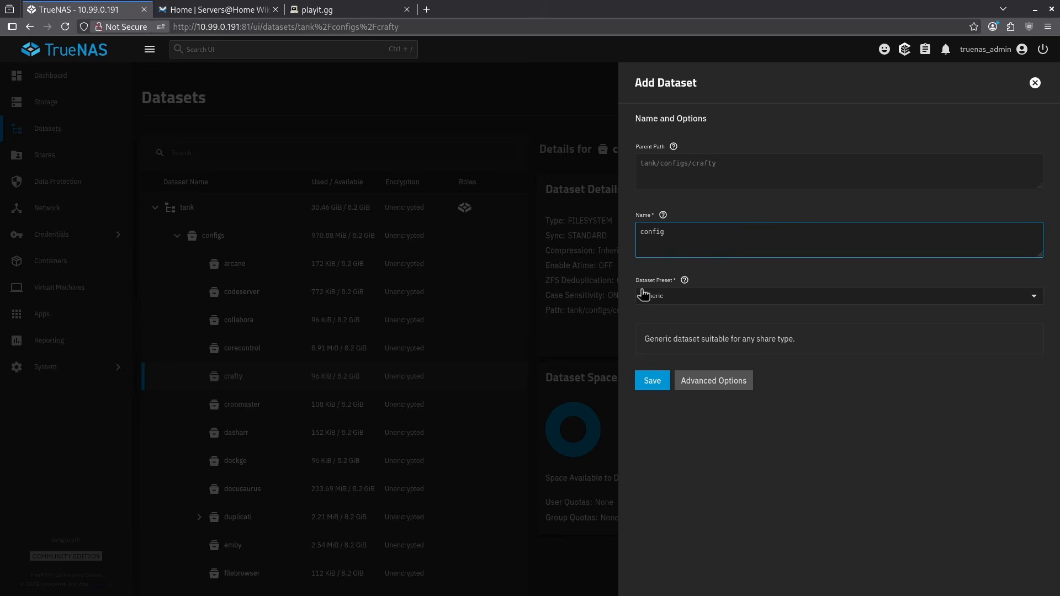
click(655, 382)
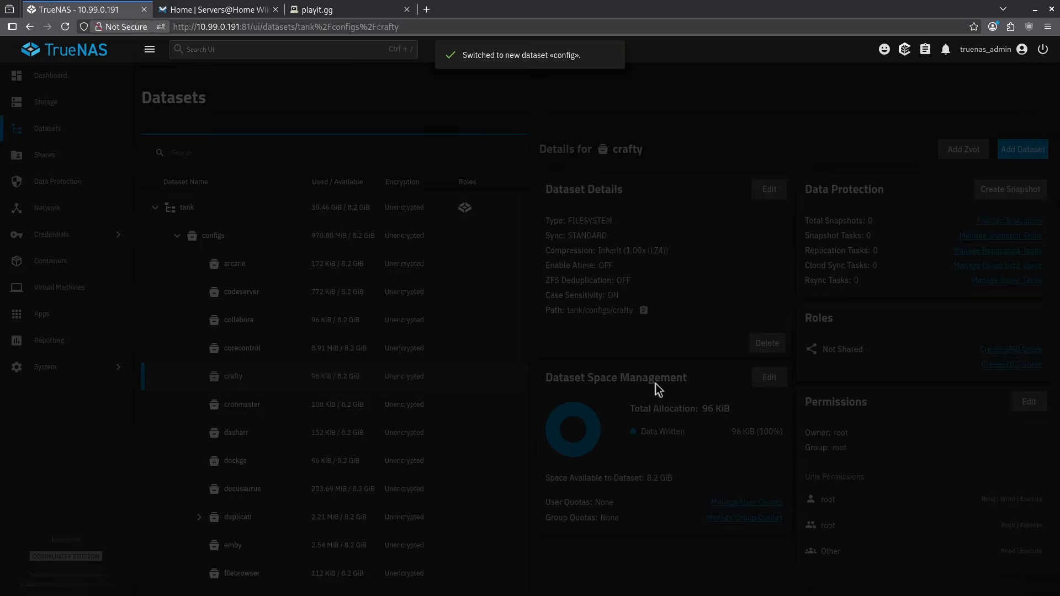
Step: Add a child dataset named servers under the crafty dataset
click(248, 378)
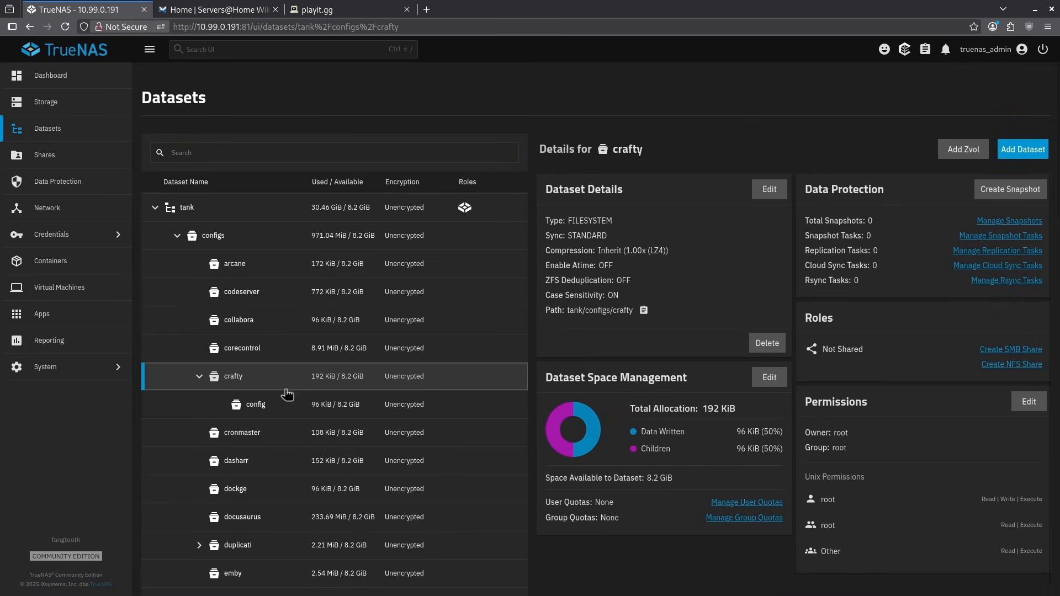
click(1011, 152)
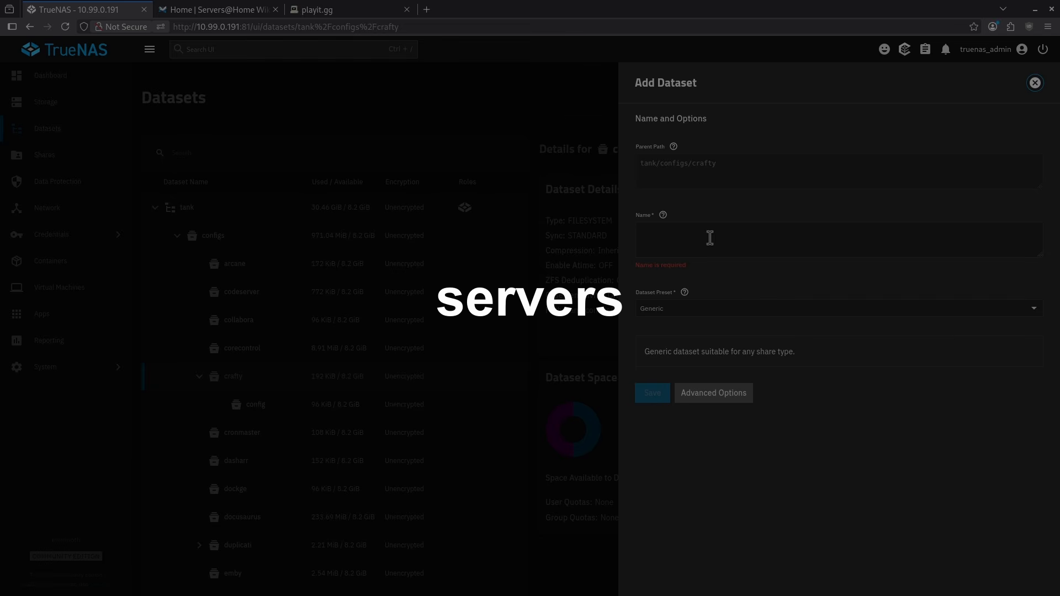
click(709, 238)
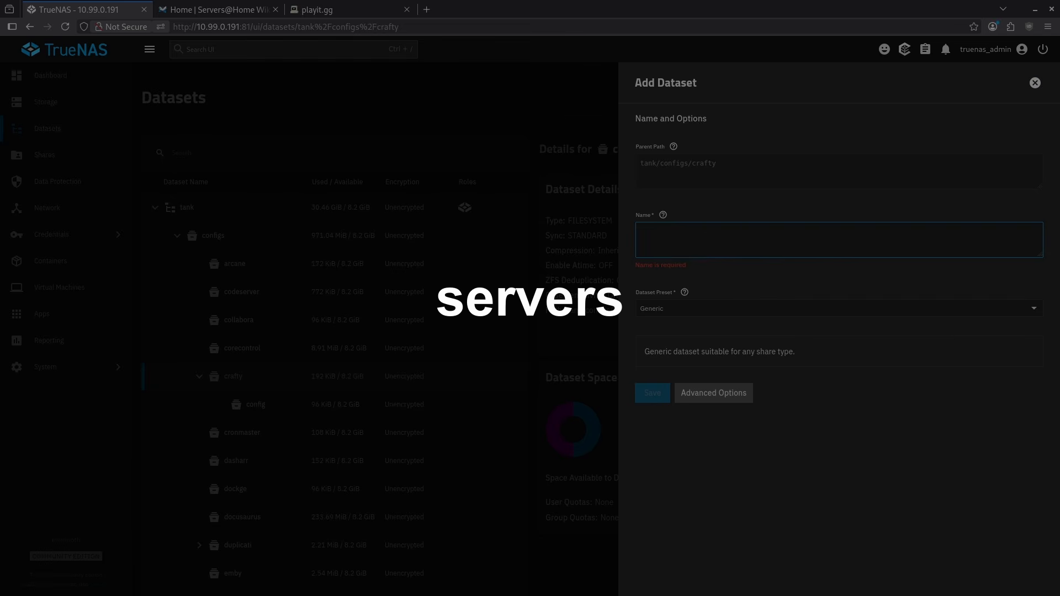
text(servers)
click(649, 389)
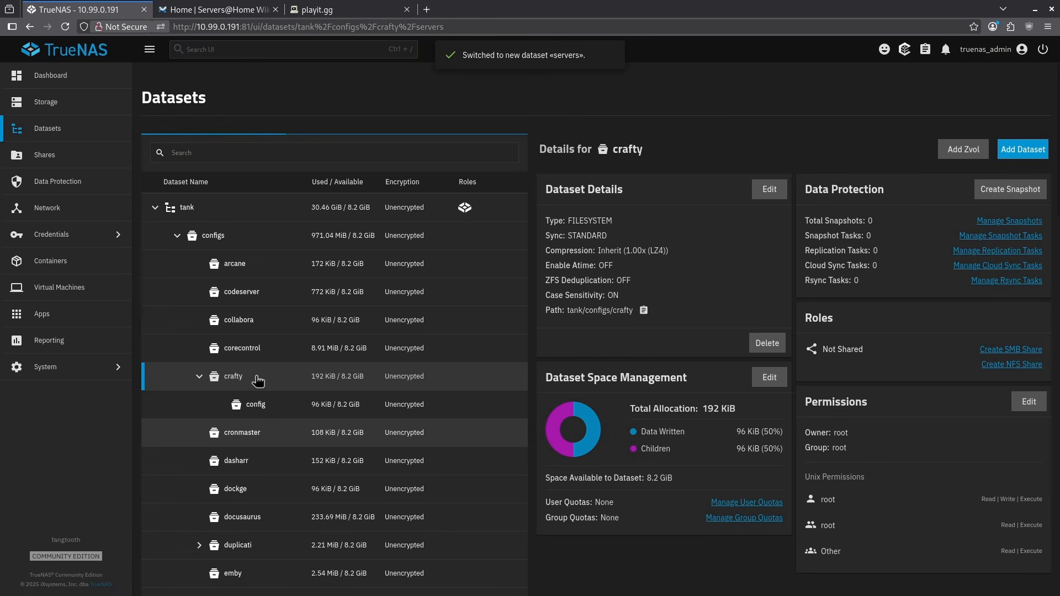
Step: Add a child dataset named logs under the crafty dataset
click(258, 381)
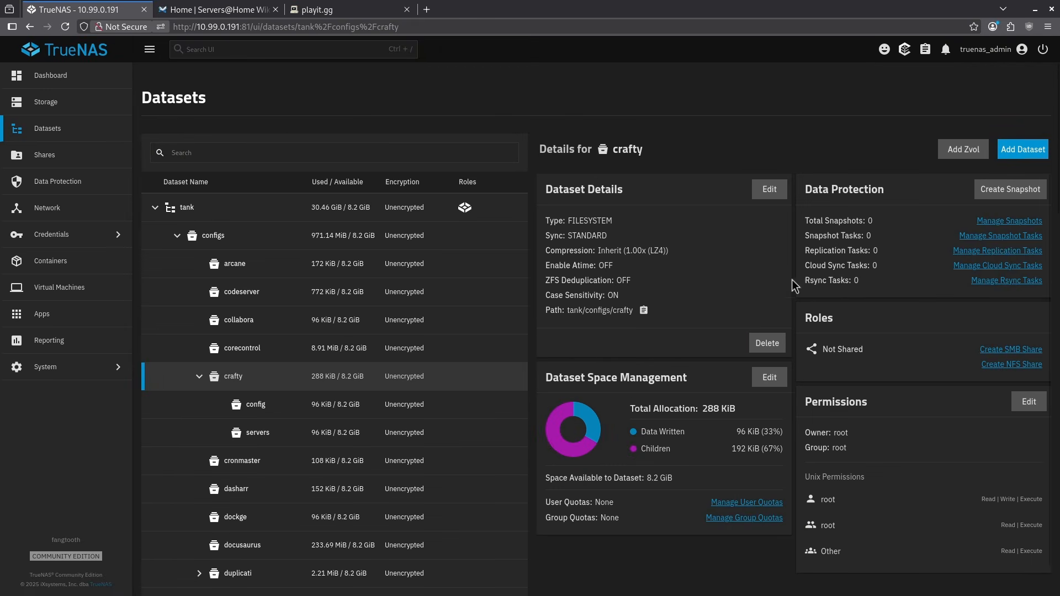
click(1022, 149)
click(689, 229)
text(logs)
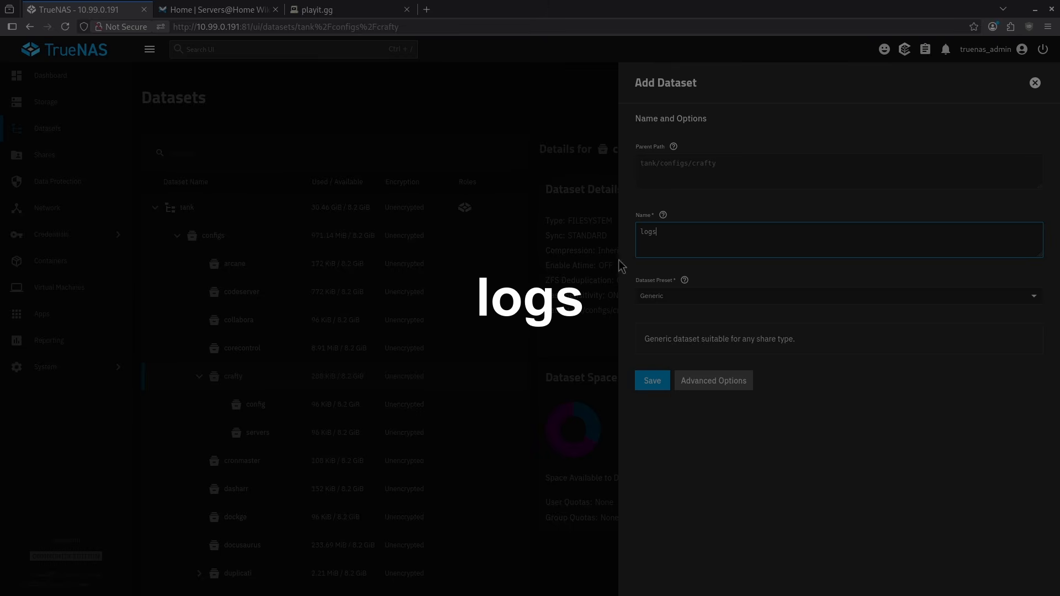
click(652, 393)
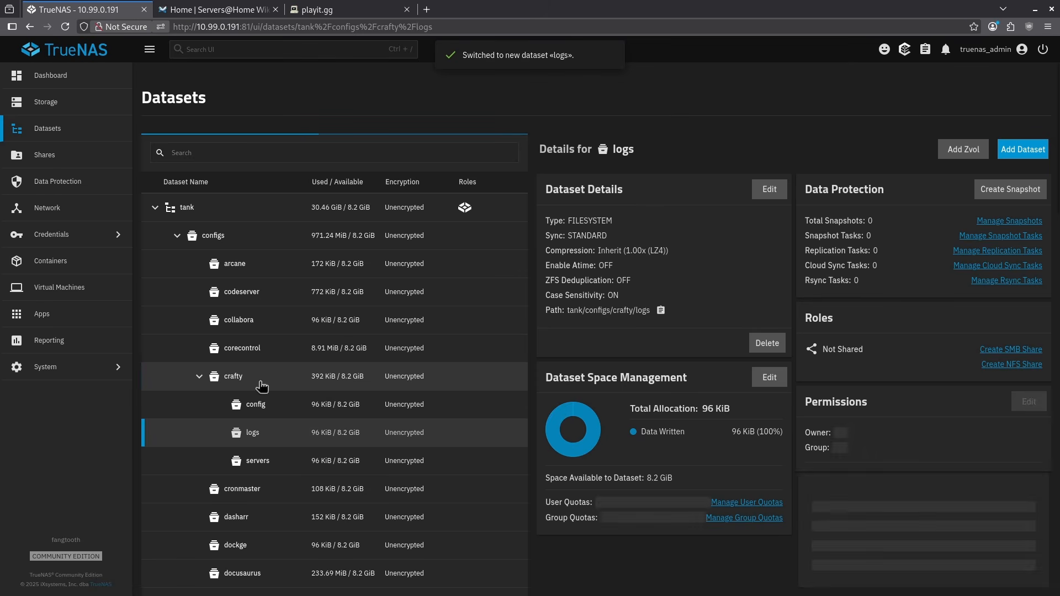
Step: Add a child dataset named backups under the crafty dataset
click(254, 385)
click(1022, 149)
click(817, 239)
text(backups)
click(652, 382)
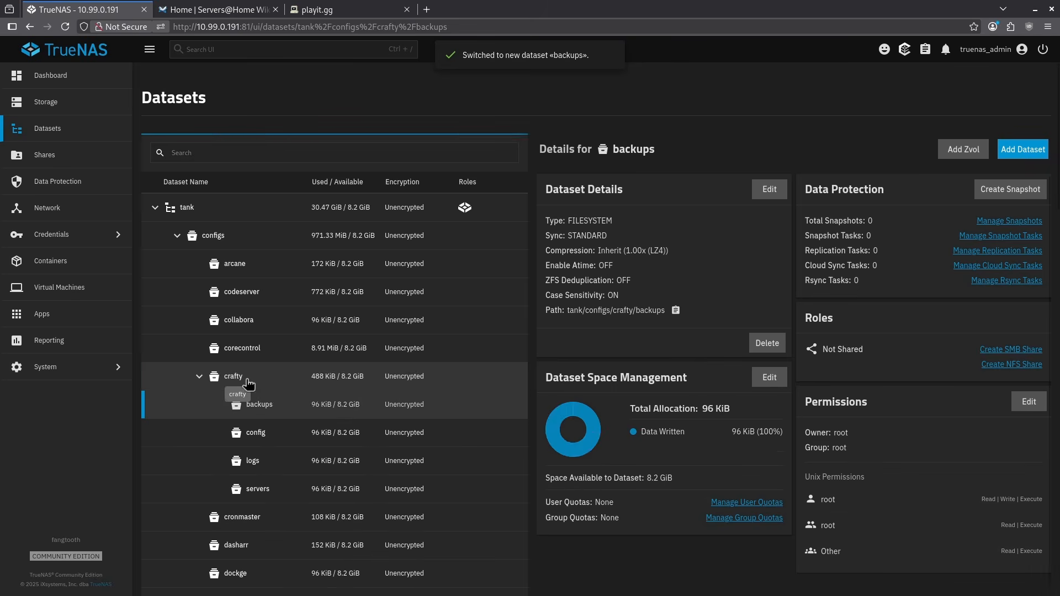
Step: Add a child dataset named import under the crafty dataset
click(238, 379)
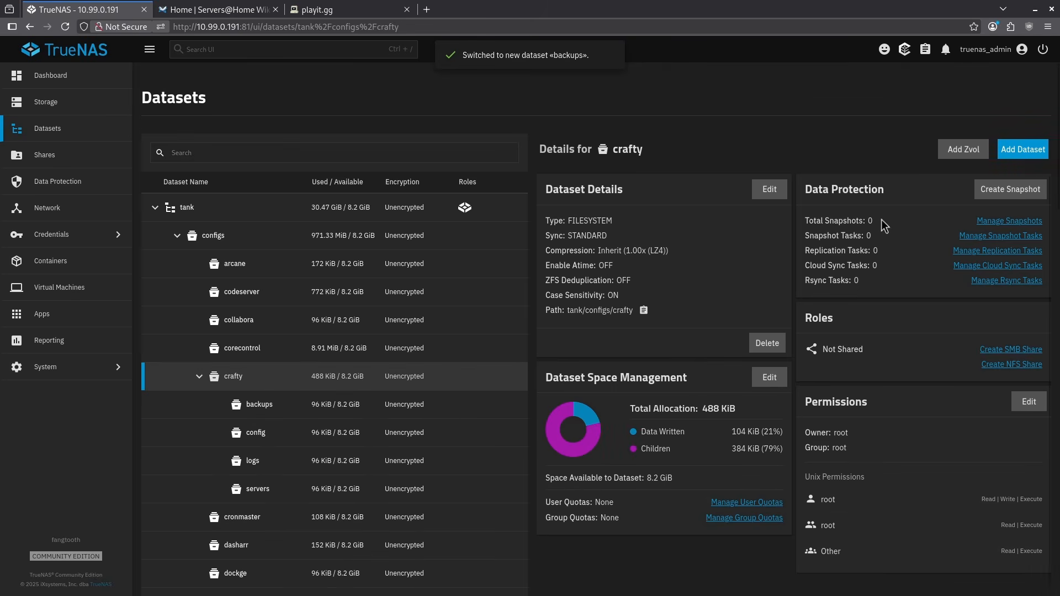
click(1022, 149)
click(678, 246)
text(import)
click(652, 389)
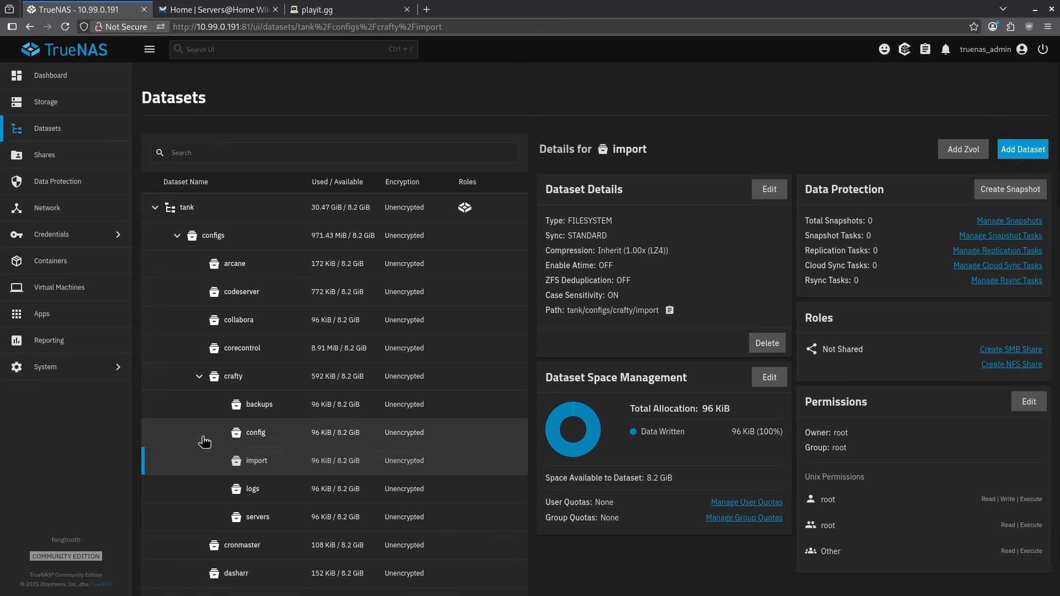
Step: In the crafty dataset's permissions, set the group to apps, grant the group write access, and remove read and execute access for others
click(242, 380)
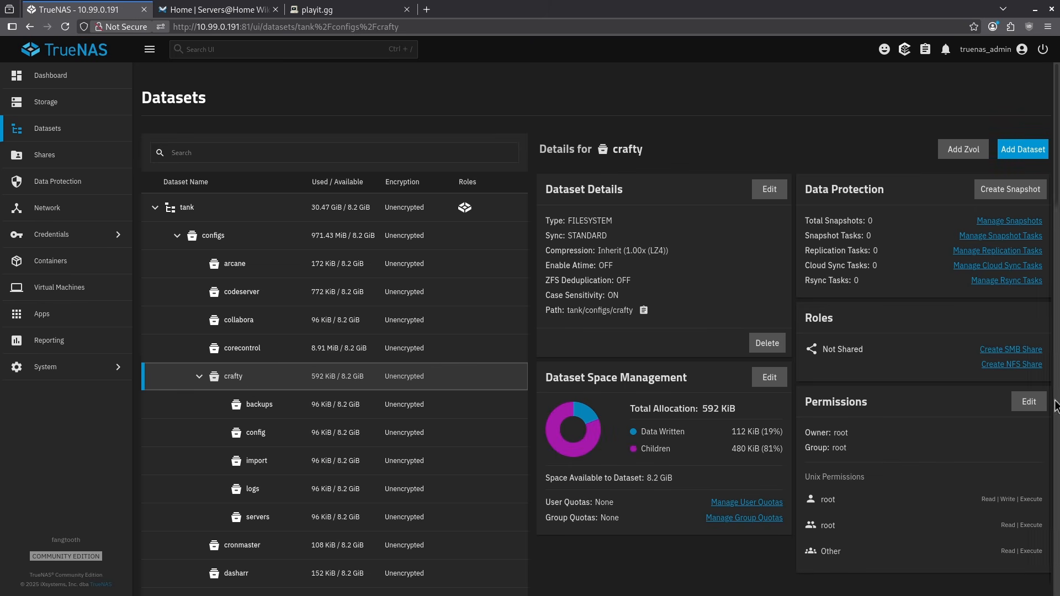
click(1030, 403)
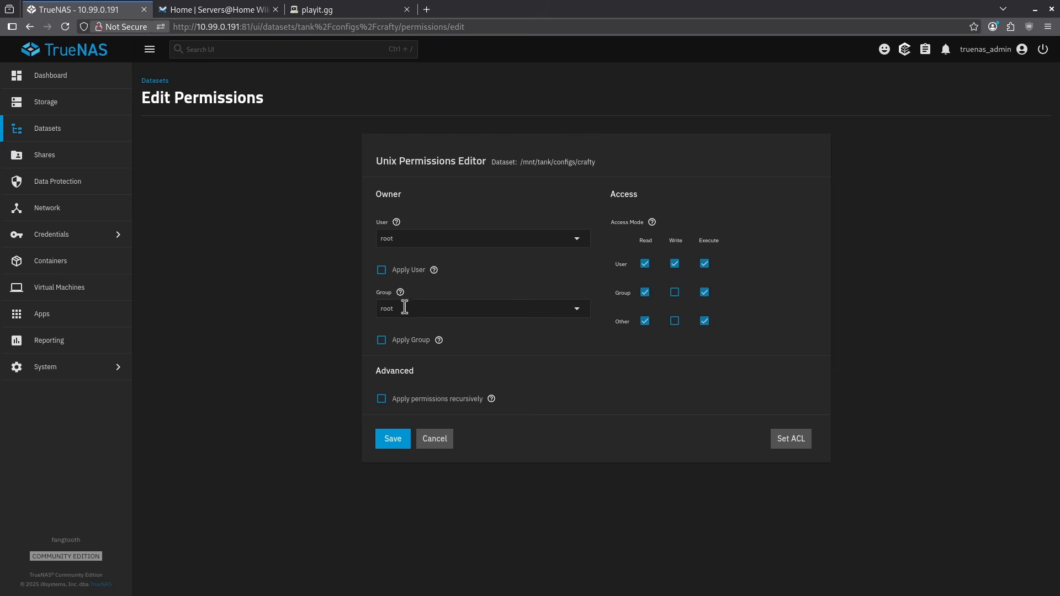
click(403, 309)
text(apps)
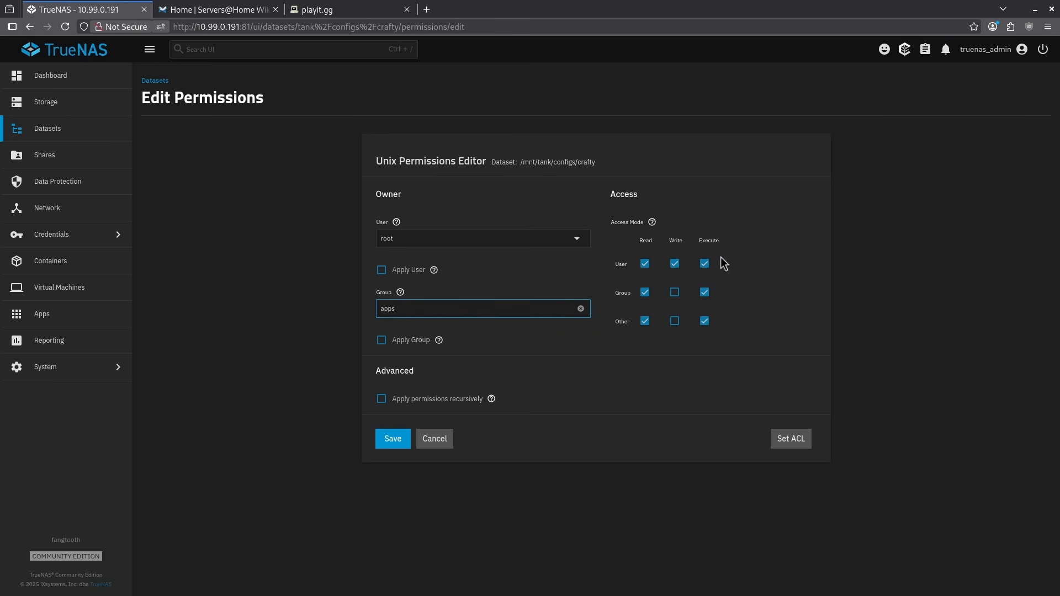
click(675, 294)
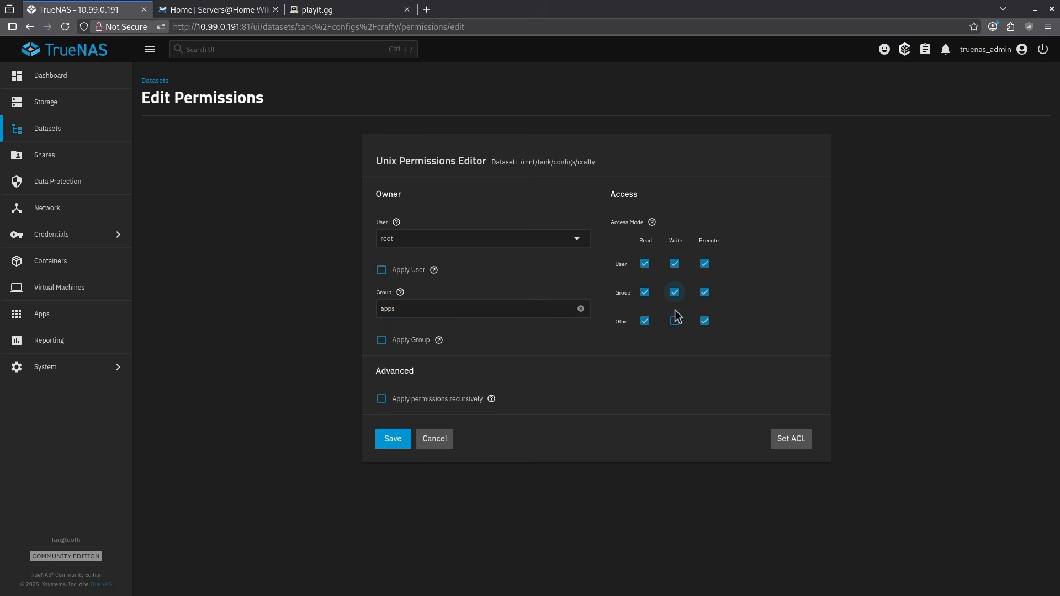
click(646, 323)
click(704, 325)
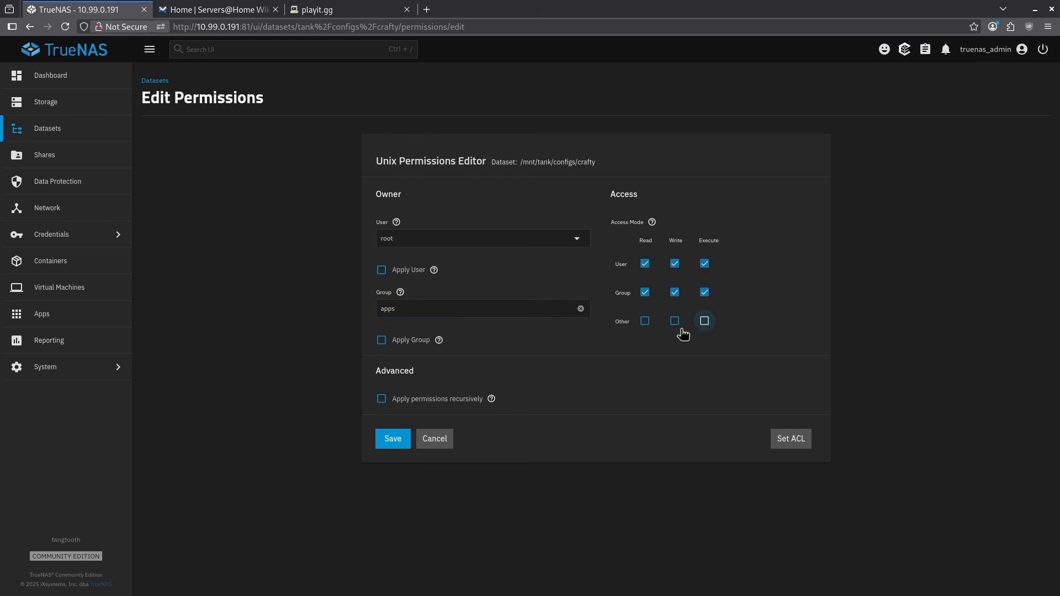
Step: Apply the user, group and permissions recursively to the crafty dataset and its child datasets, and save
click(382, 270)
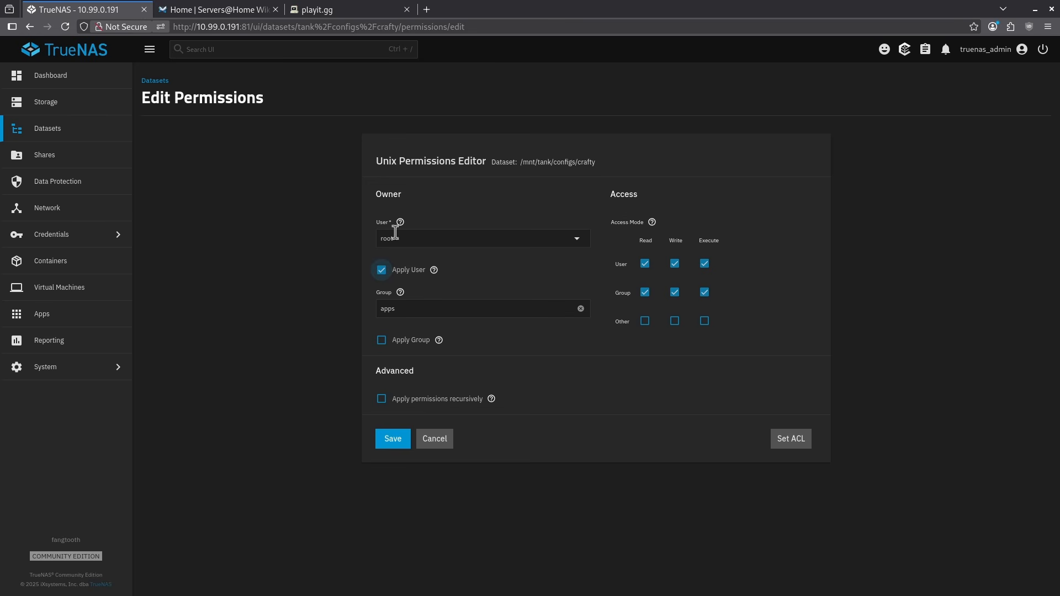
click(381, 340)
click(382, 401)
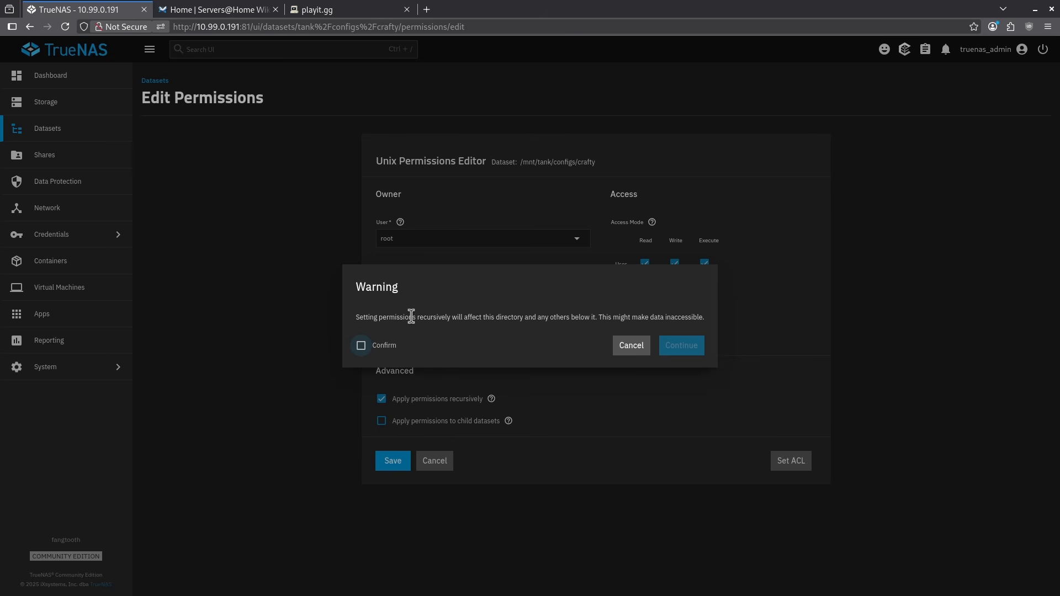
click(379, 348)
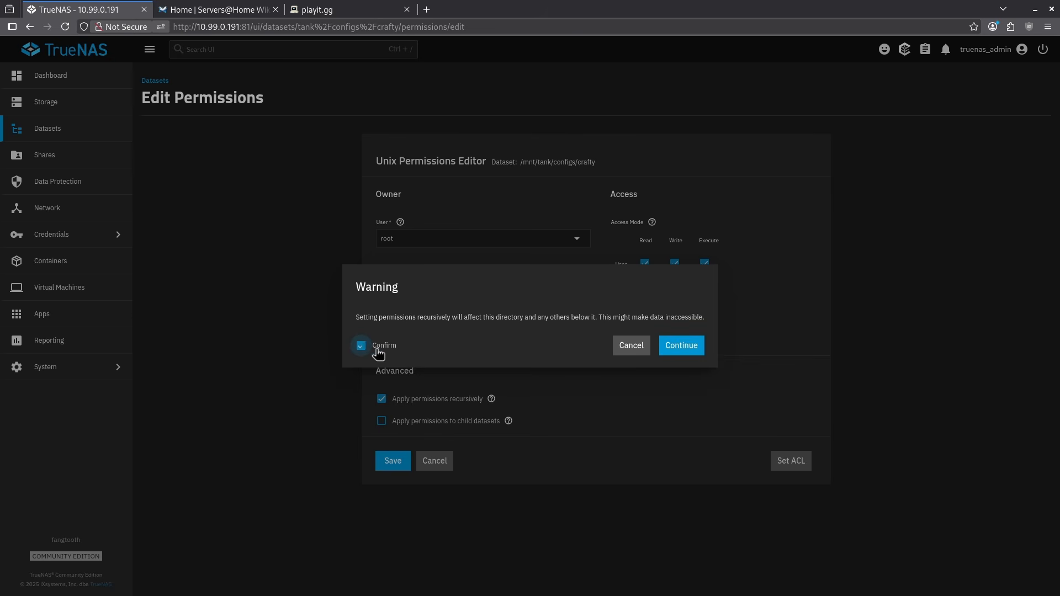
click(672, 353)
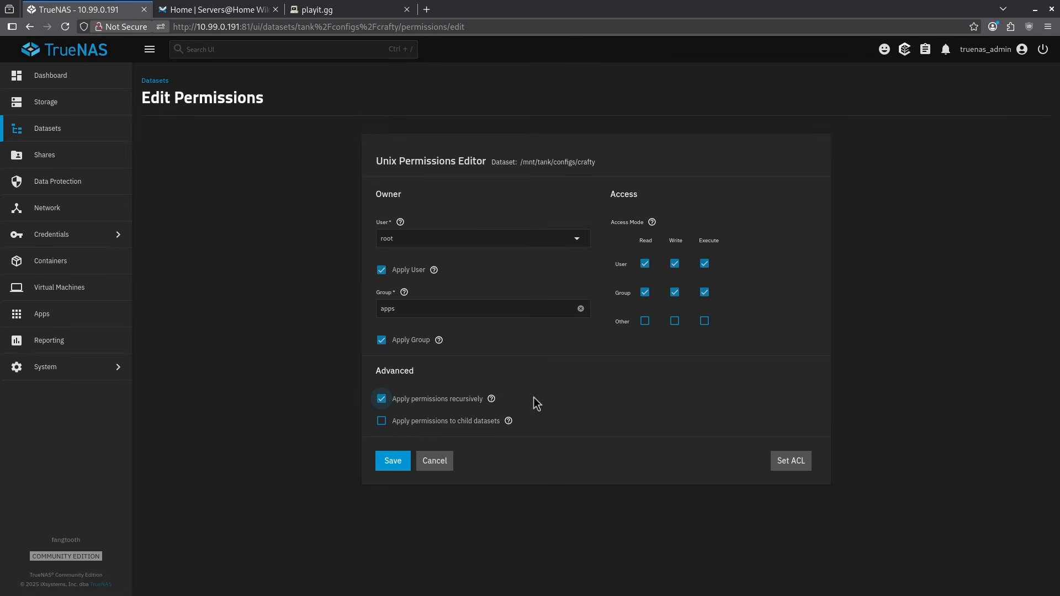
click(395, 425)
click(390, 469)
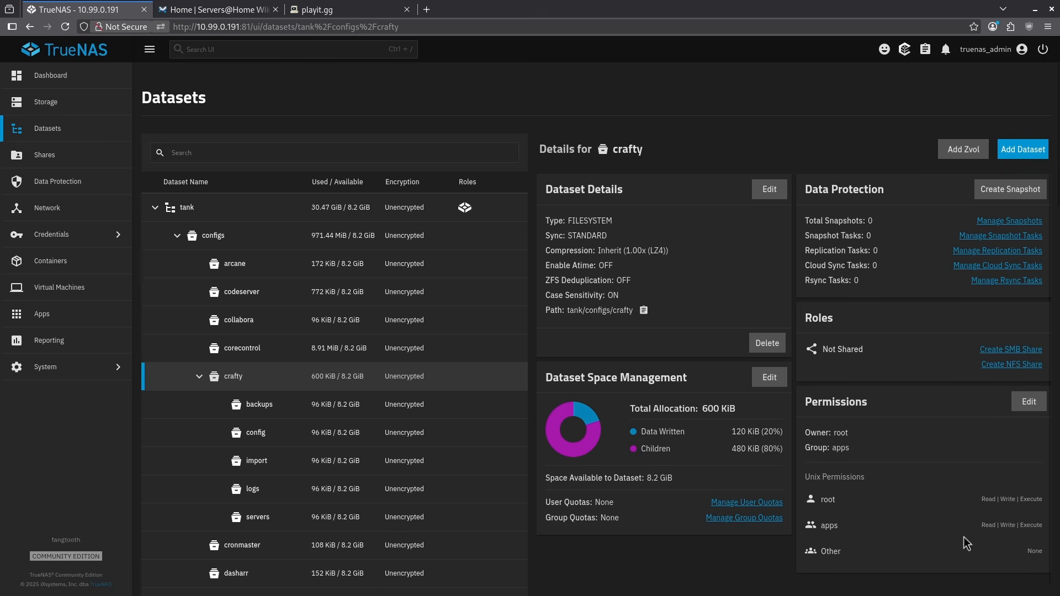
Step: Check the permissions of crafty's child datasets backups, config, import, logs and servers
click(272, 412)
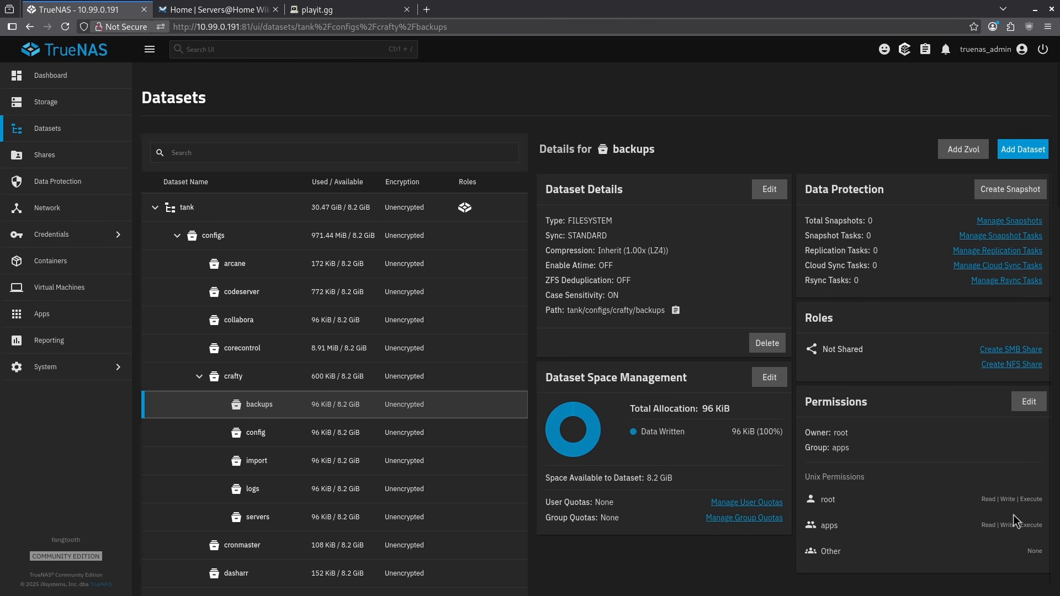
click(265, 433)
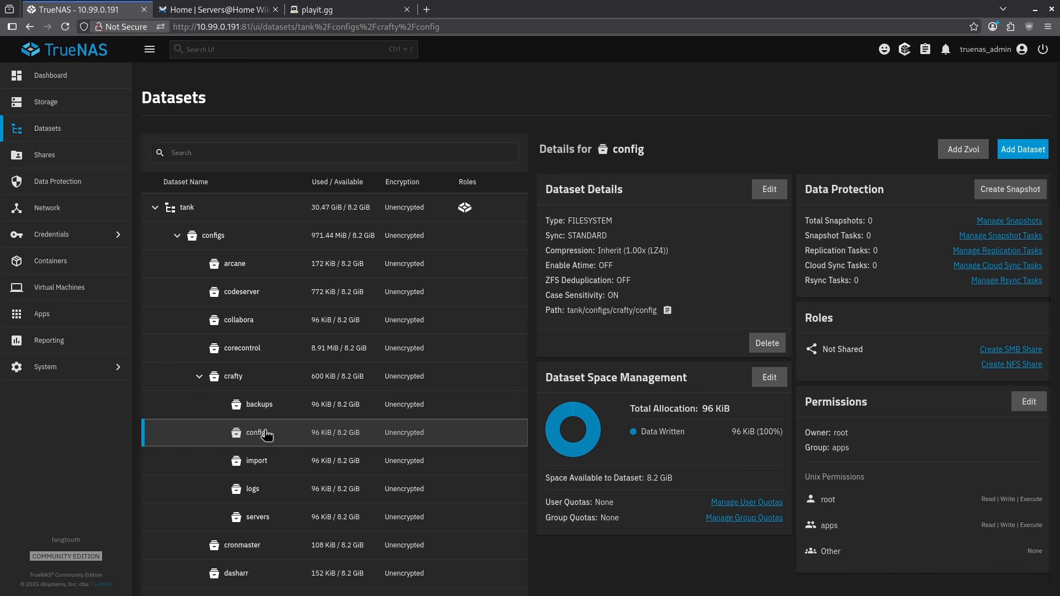
click(257, 463)
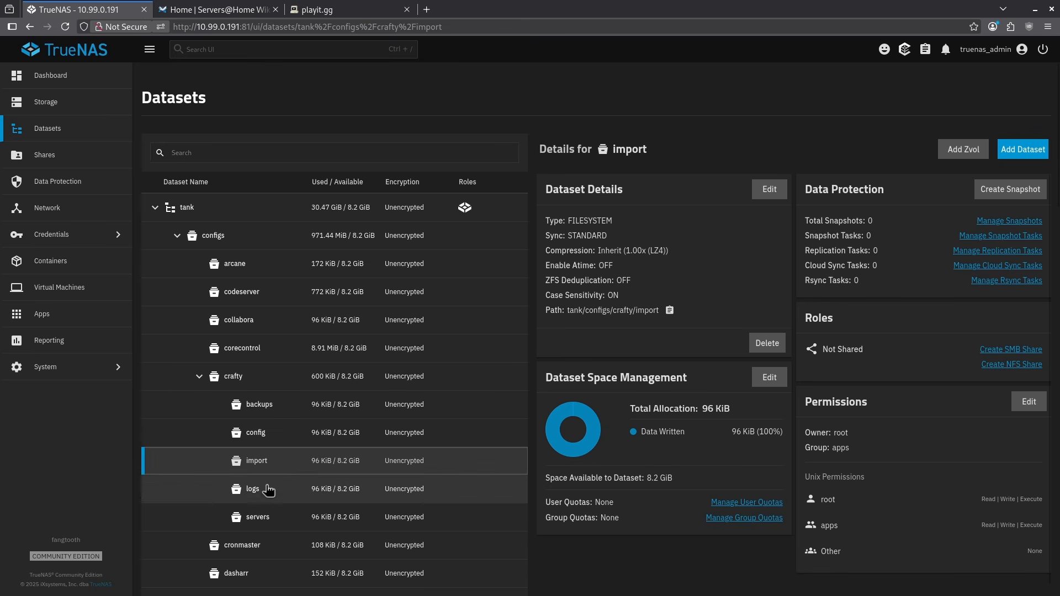
click(269, 490)
click(264, 525)
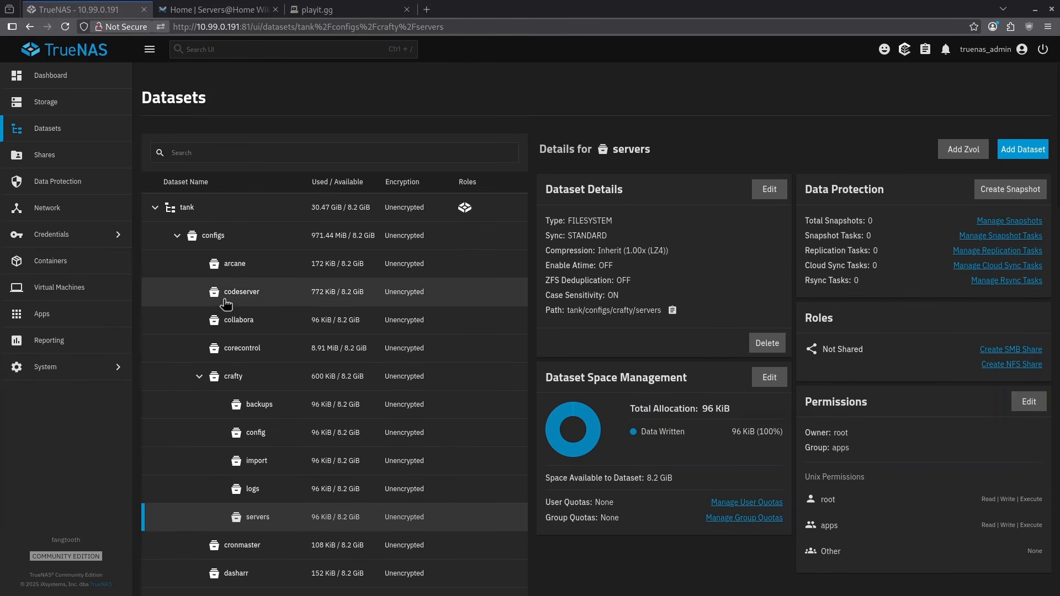
Step: Find the Crafty 4 app in the TrueNAS app catalog by searching for crafty, and open its installation form
click(89, 322)
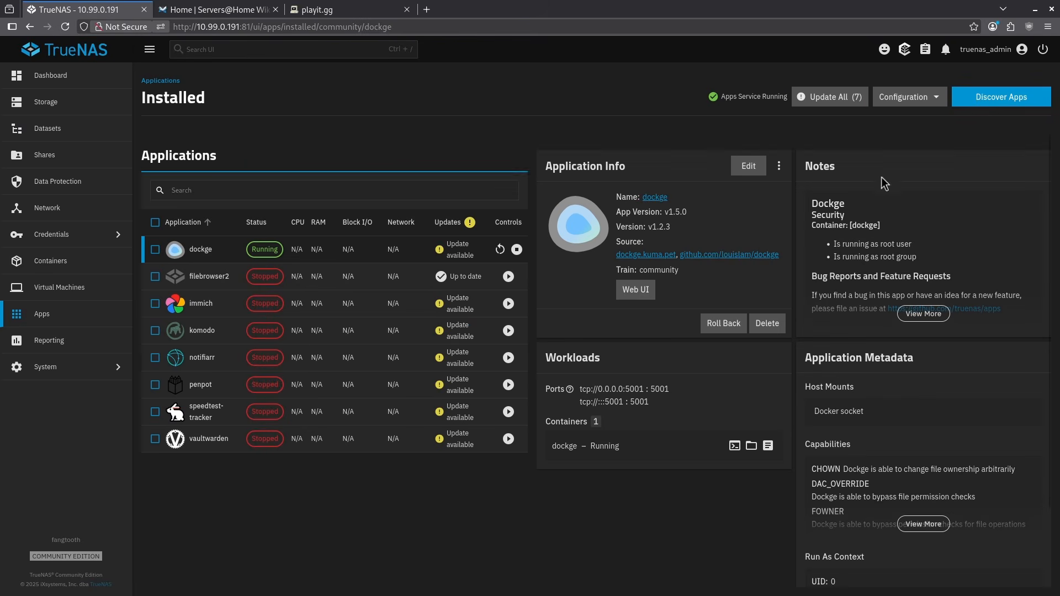
click(988, 100)
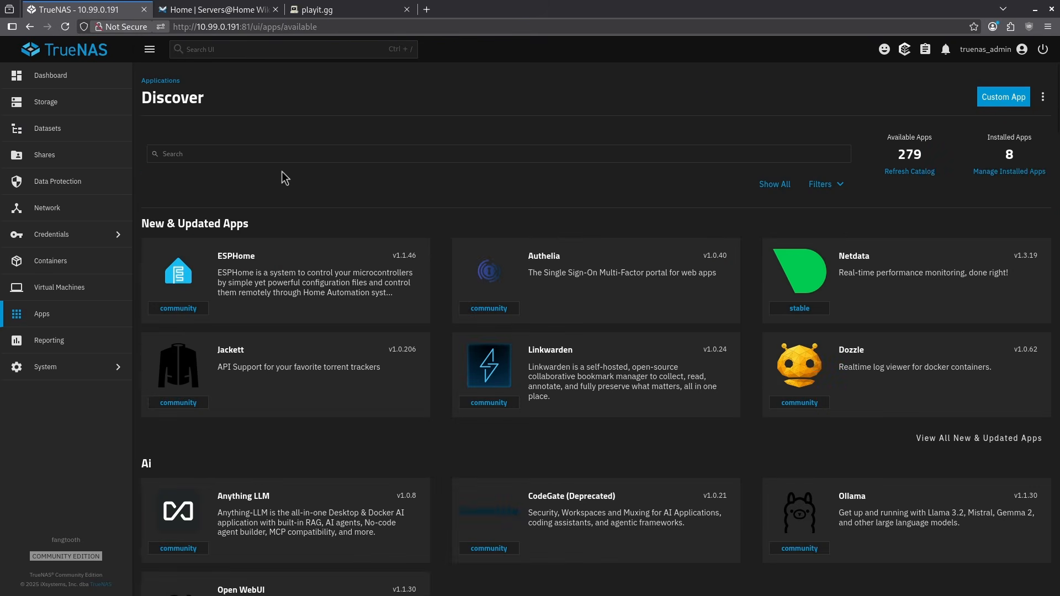
click(173, 153)
text(crafty)
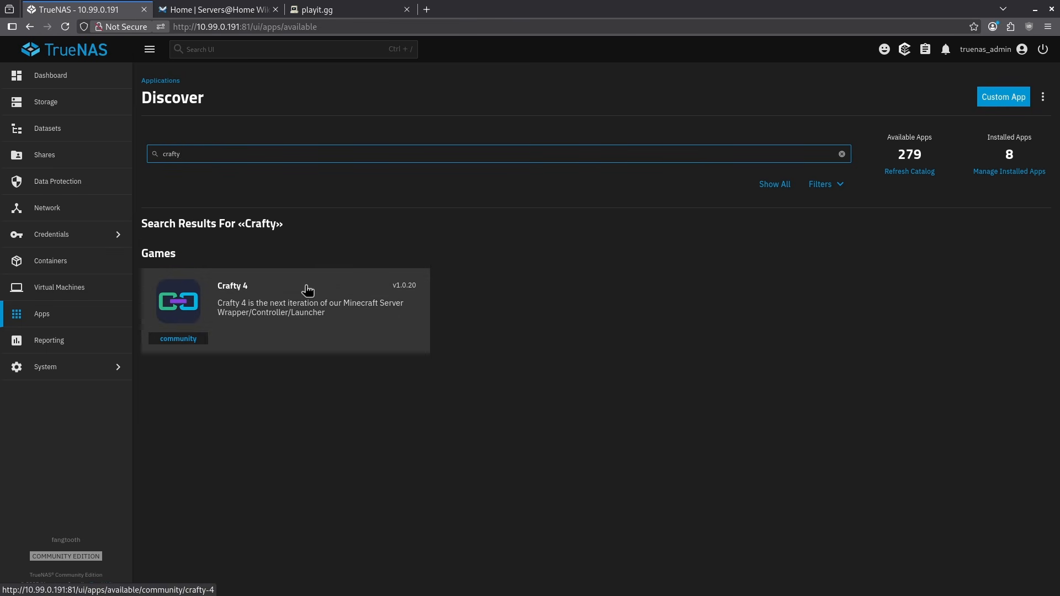
click(307, 290)
click(237, 234)
Step: In the network configuration, add an additional port with port number 25560 and container port 25560
scroll(256, 282, down, 5)
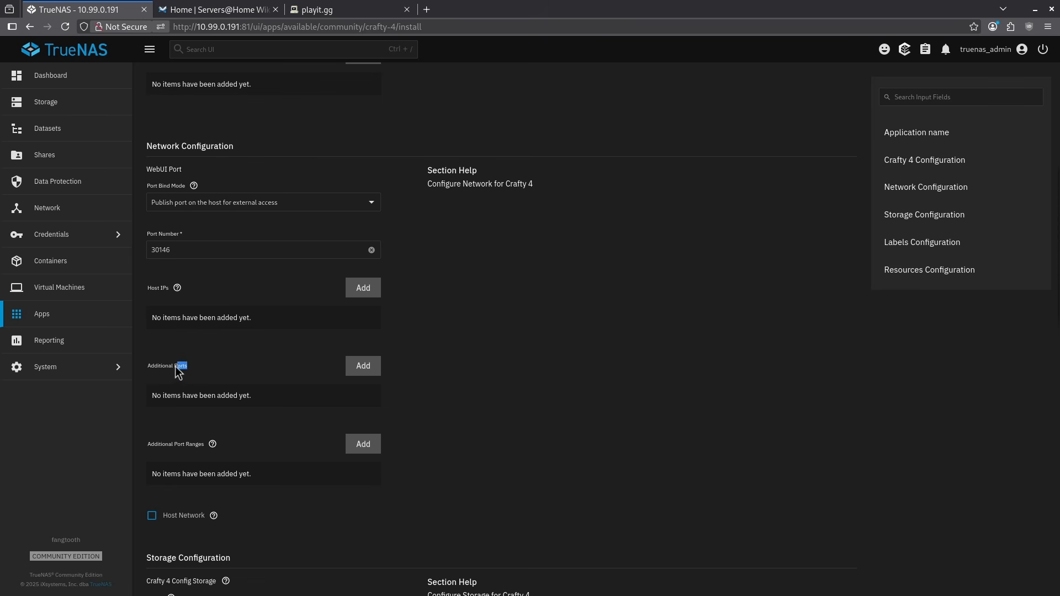
click(362, 366)
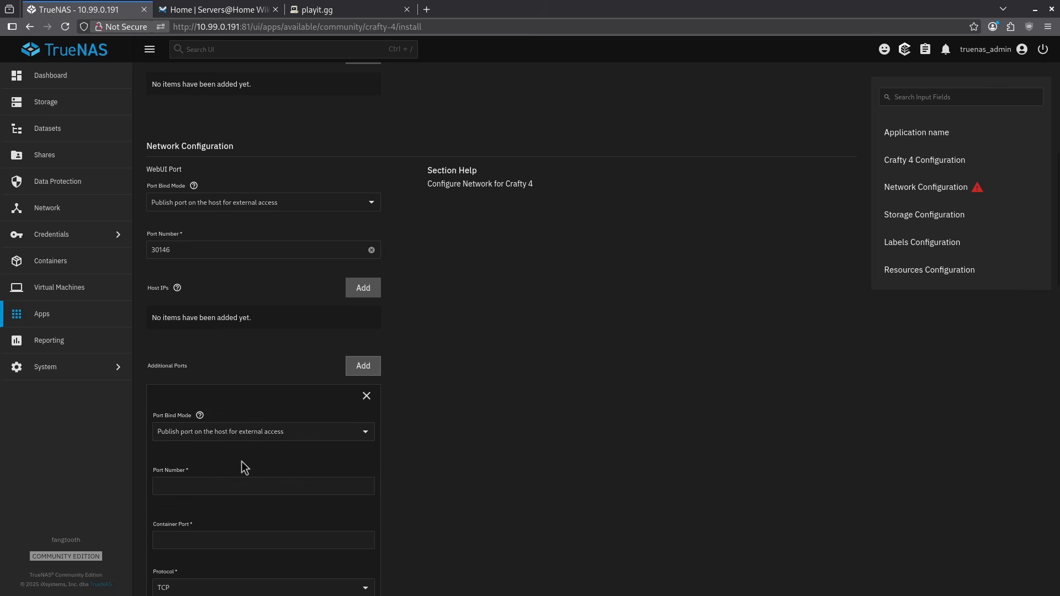
click(214, 480)
text(25)
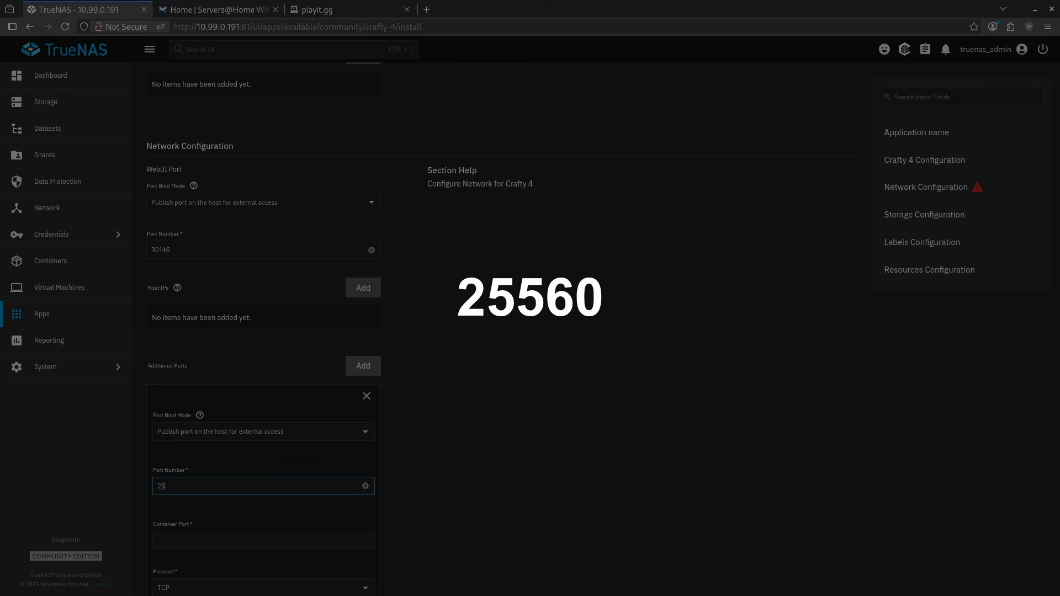
text(560)
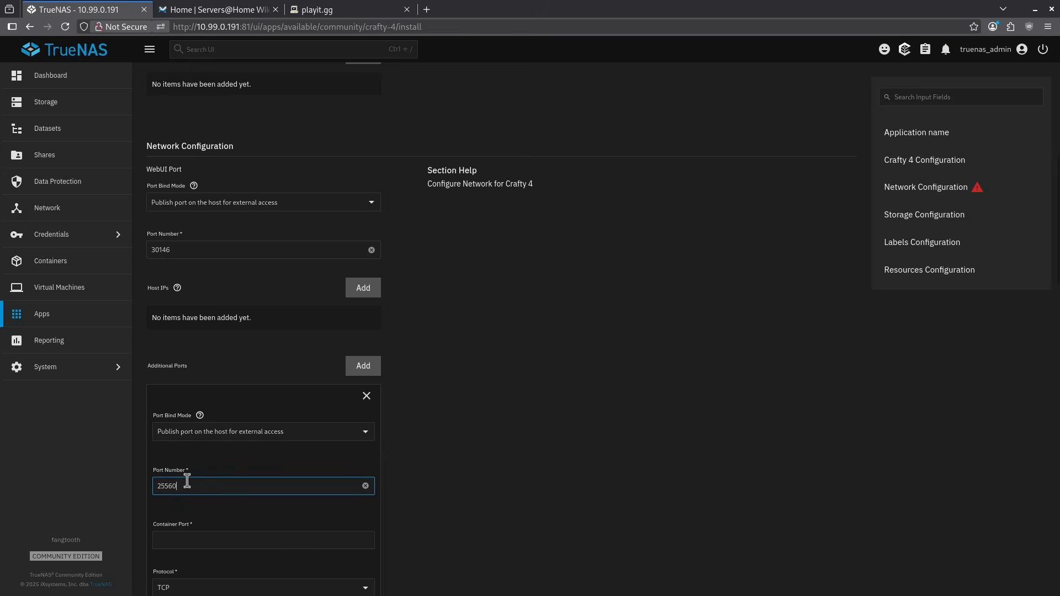
click(201, 541)
text(25560)
scroll(210, 456, down, 3)
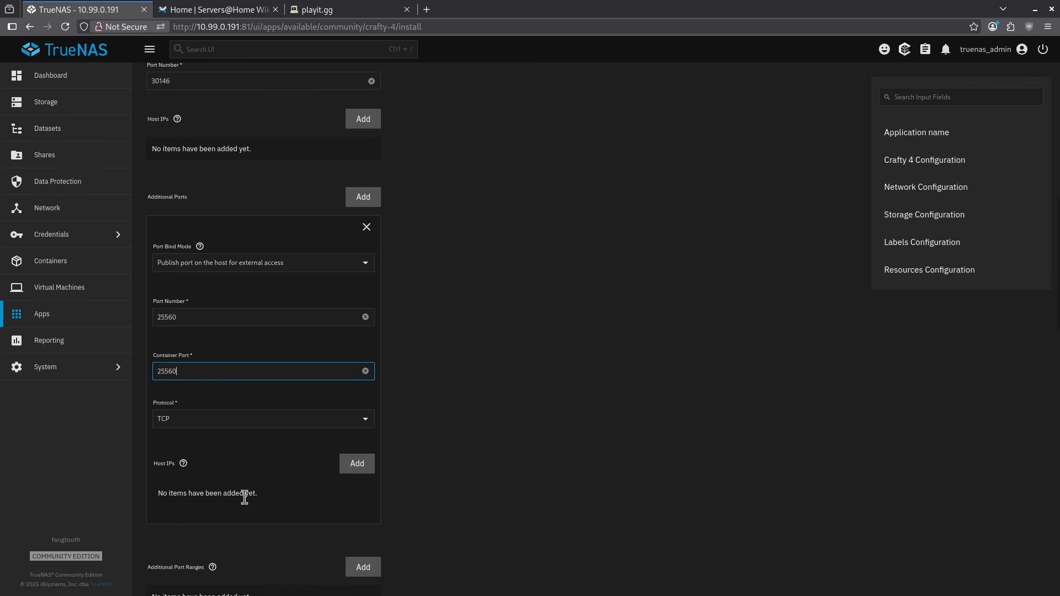
click(421, 359)
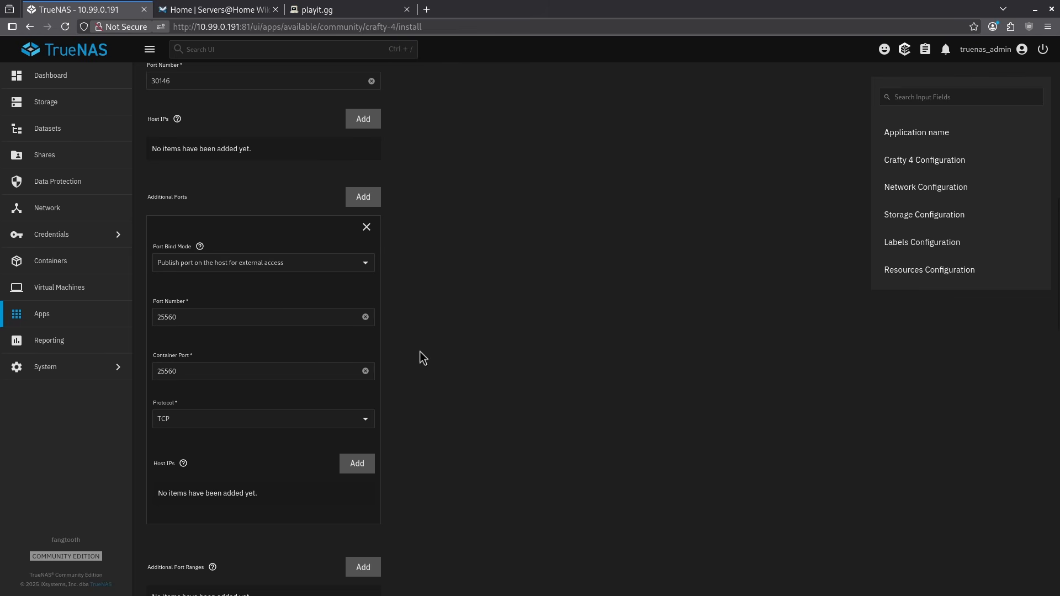
scroll(233, 441, down, 2)
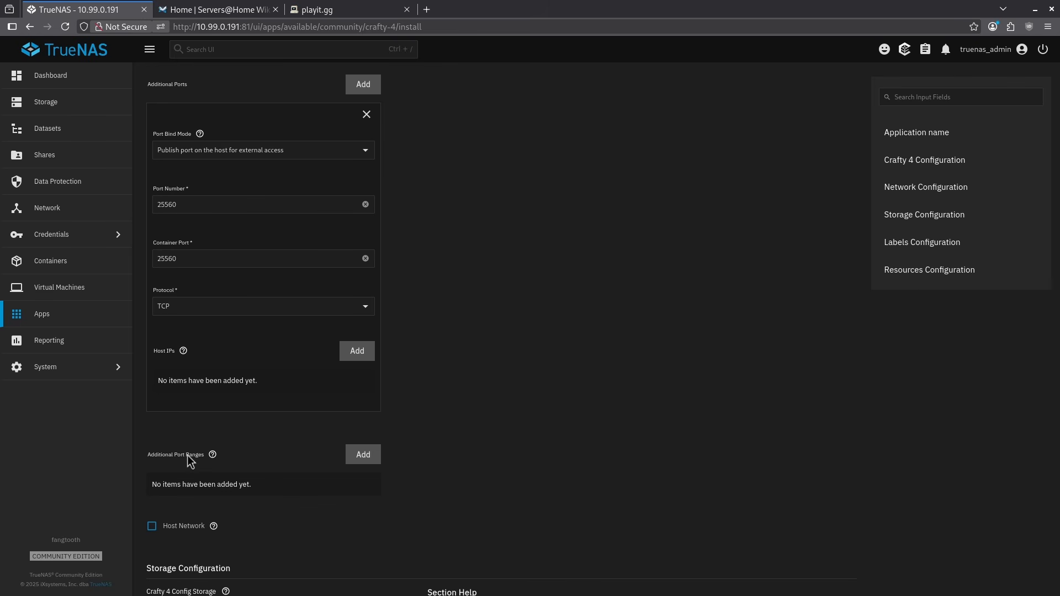
click(362, 454)
scroll(438, 442, down, 4)
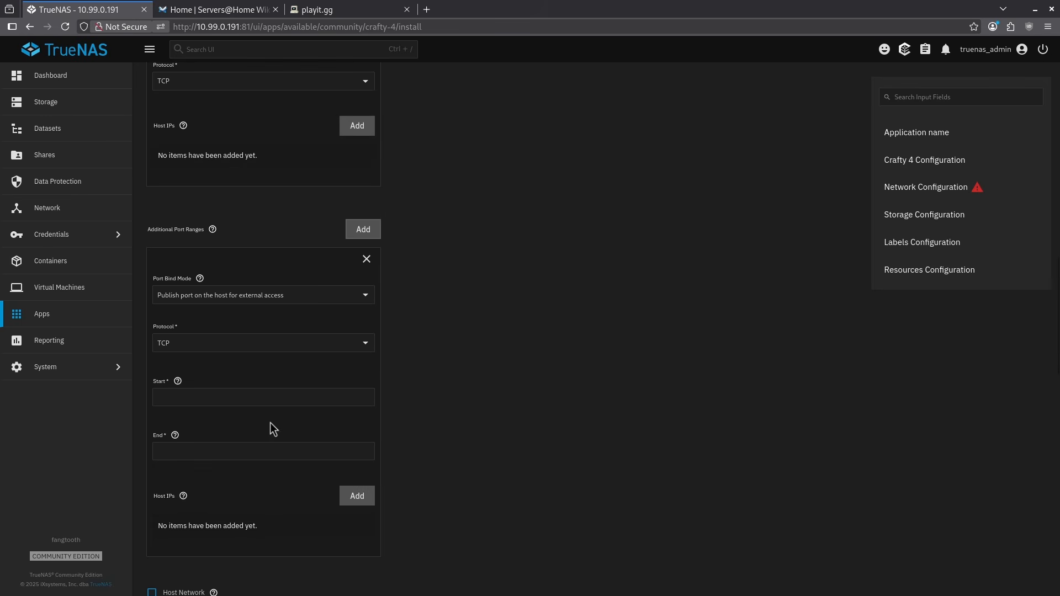
drag(155, 436, 184, 439)
click(186, 441)
click(366, 259)
Step: Set the Crafty 4 config storage to Host Path with the path /mnt/tank/configs/crafty/config
scroll(368, 284, down, 5)
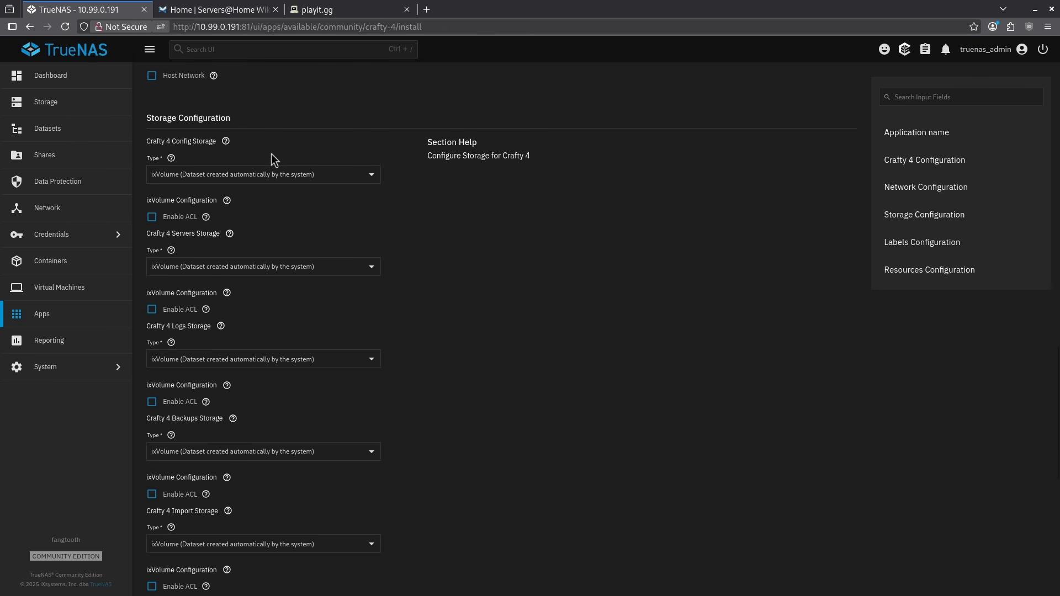
drag(147, 139, 207, 140)
click(210, 154)
click(198, 172)
click(202, 202)
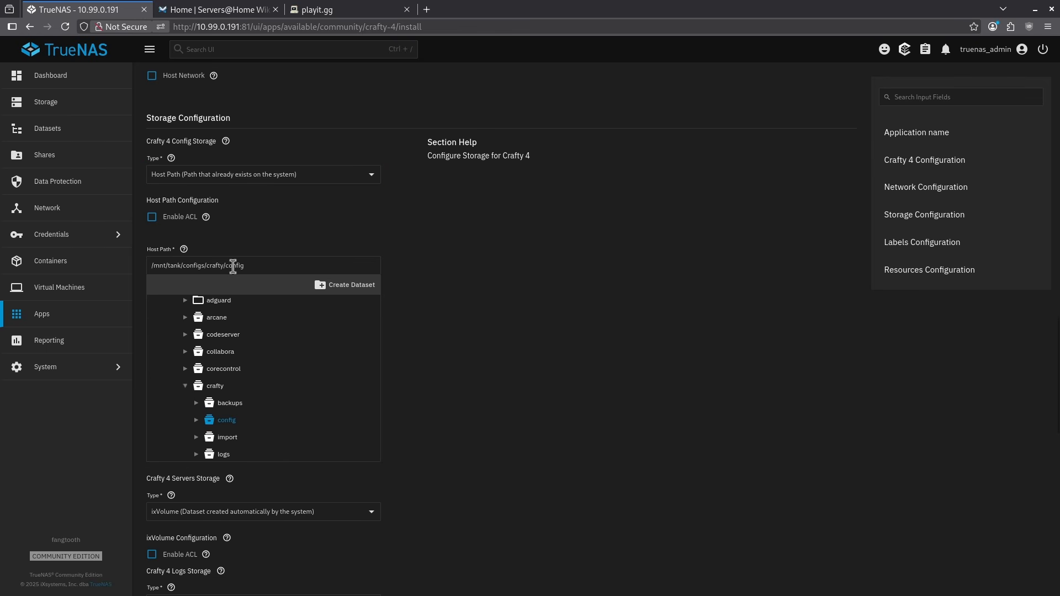
Step: Set the Crafty 4 servers storage to Host Path with the path /mnt/tank/configs/crafty/servers
scroll(233, 267, down, 7)
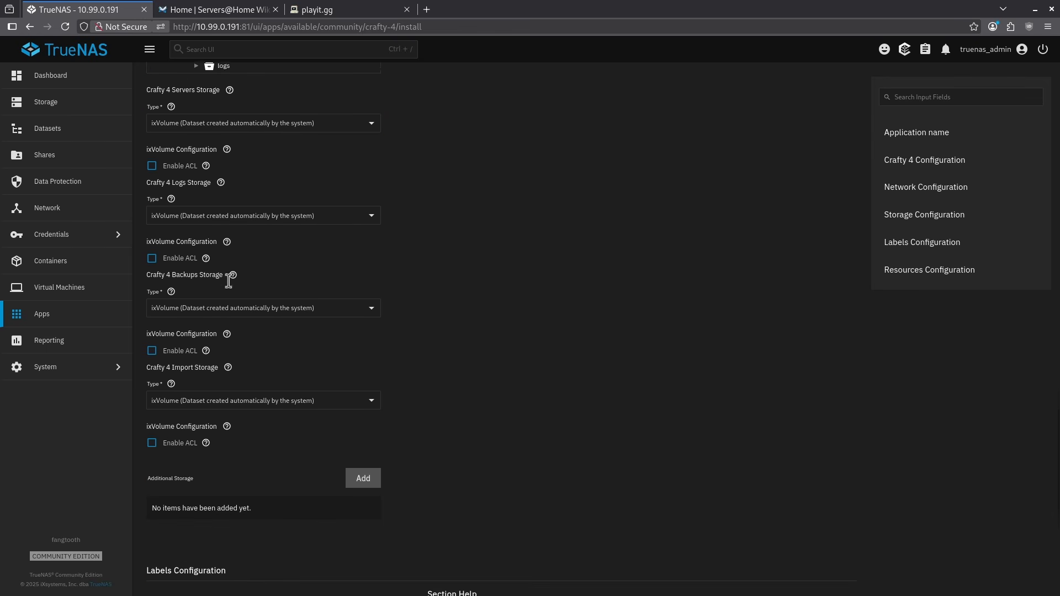
click(185, 120)
click(185, 144)
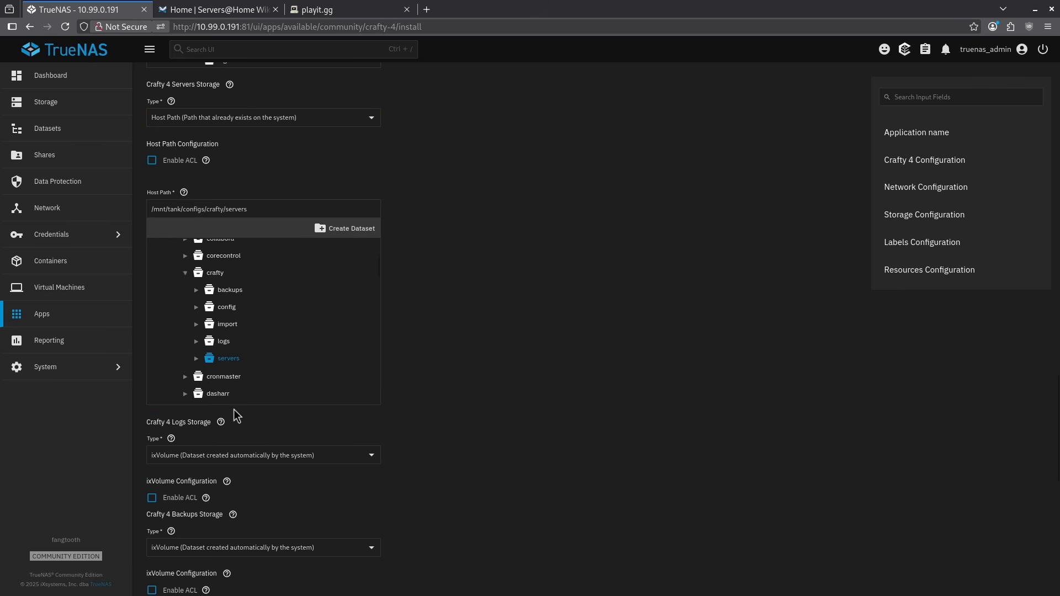
Step: Set the Crafty 4 logs storage to Host Path with the path /mnt/tank/configs/crafty/logs
click(237, 456)
click(225, 482)
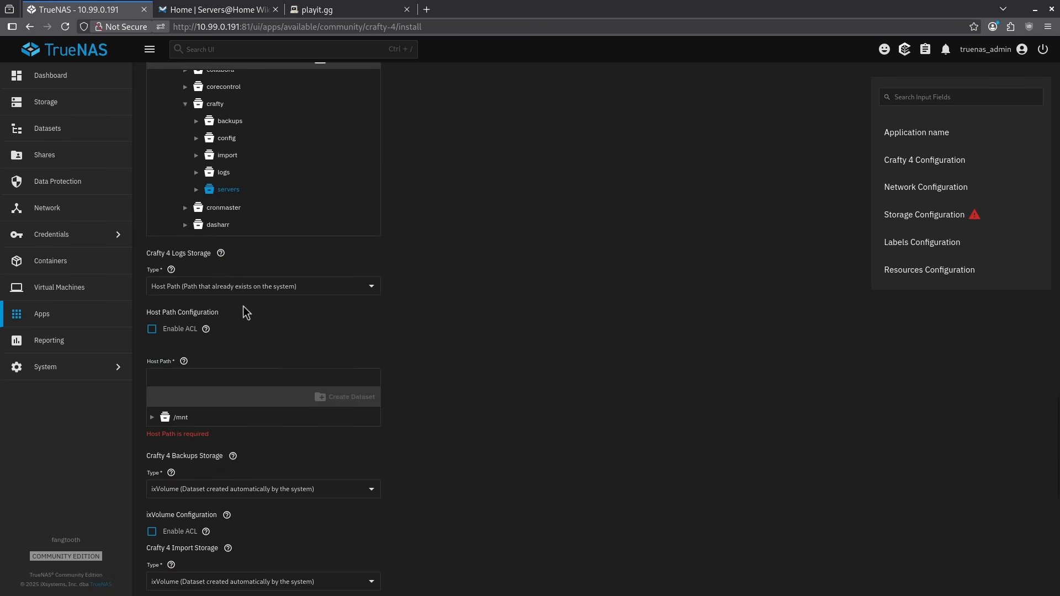
click(151, 418)
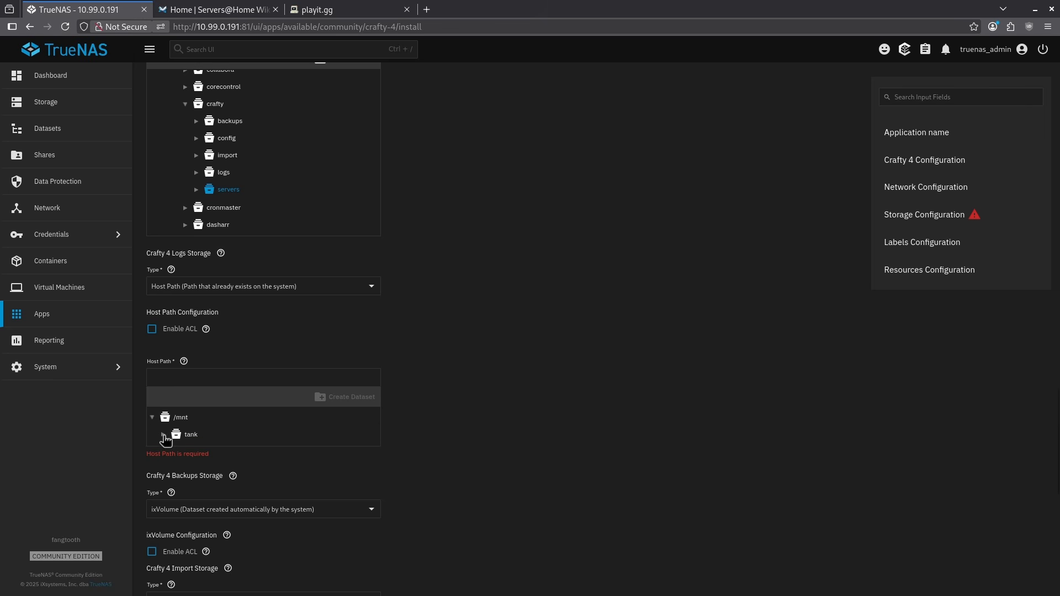
click(163, 434)
scroll(263, 372, down, 2)
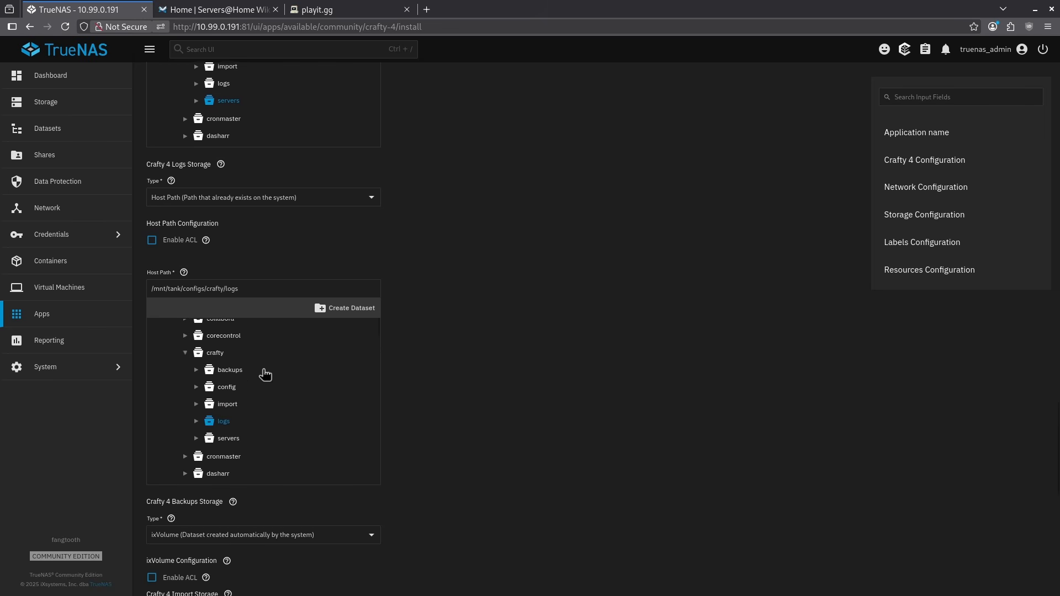
Step: Set the Crafty 4 backups storage to Host Path with the path /mnt/tank/configs/crafty/backups
scroll(440, 340, down, 8)
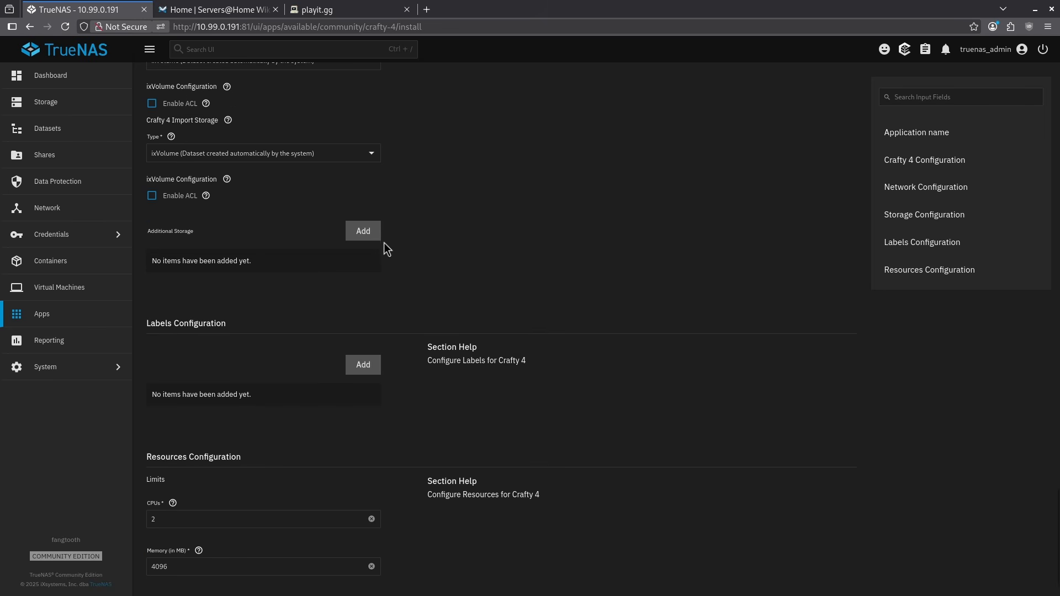
scroll(308, 204, up, 2)
click(259, 173)
click(221, 199)
click(153, 308)
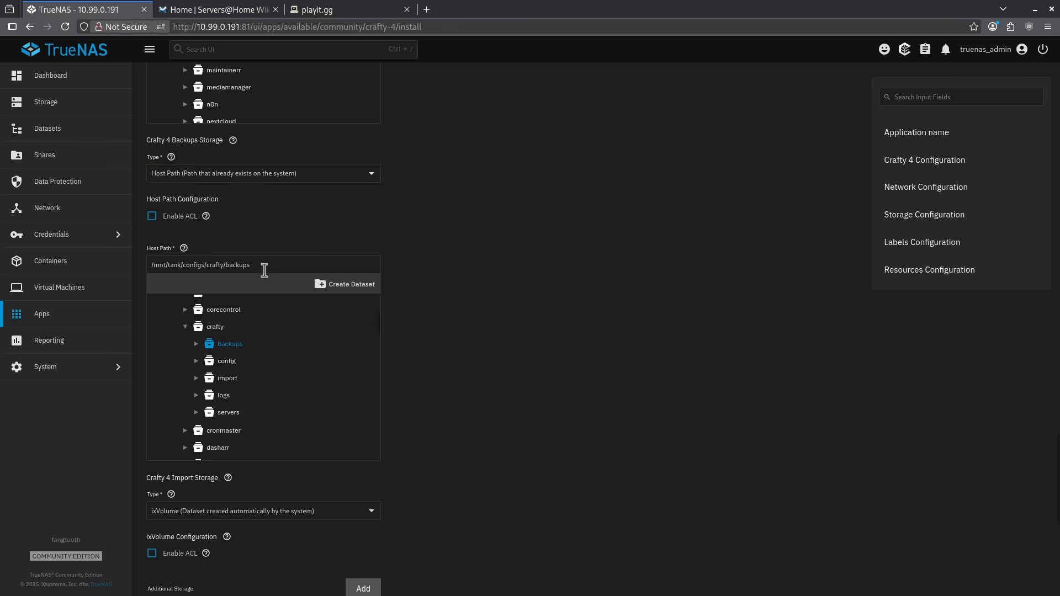
Step: Set the Crafty 4 import storage to Host Path with the path /mnt/tank/configs/crafty/import, and install the app
scroll(268, 284, down, 4)
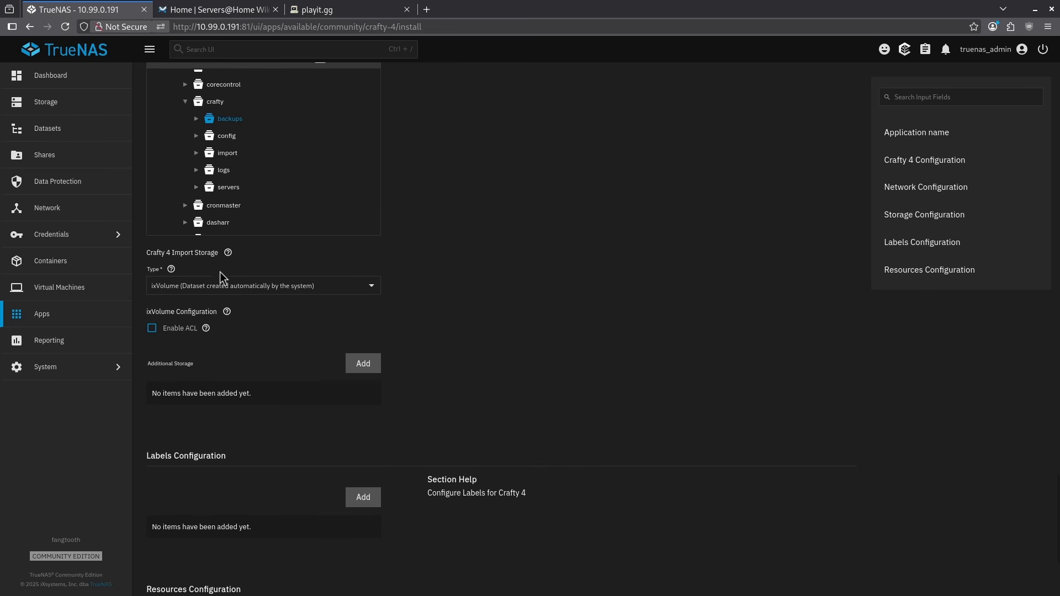
click(211, 283)
click(163, 310)
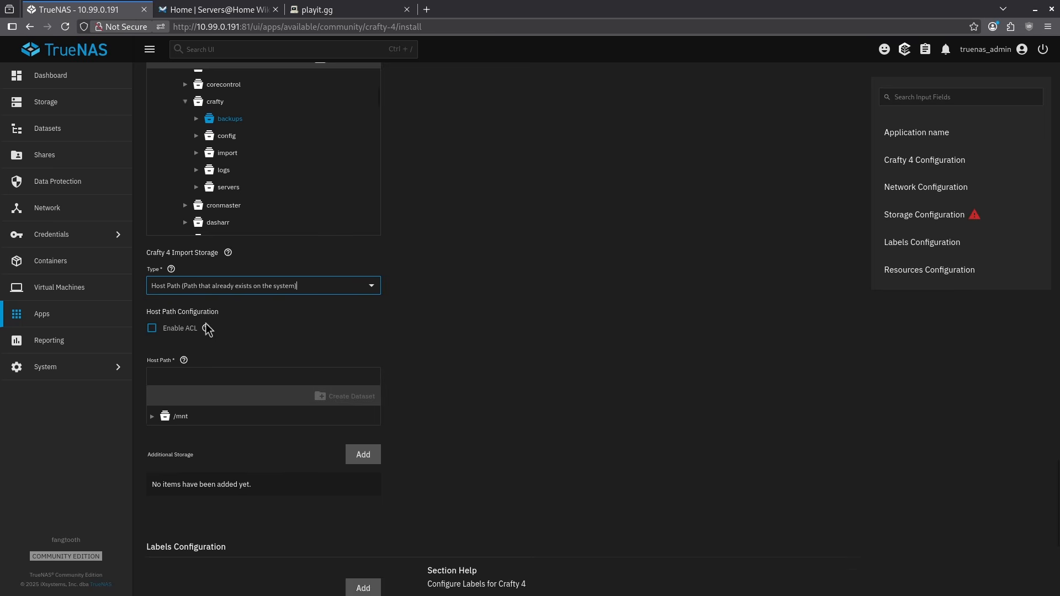
click(153, 417)
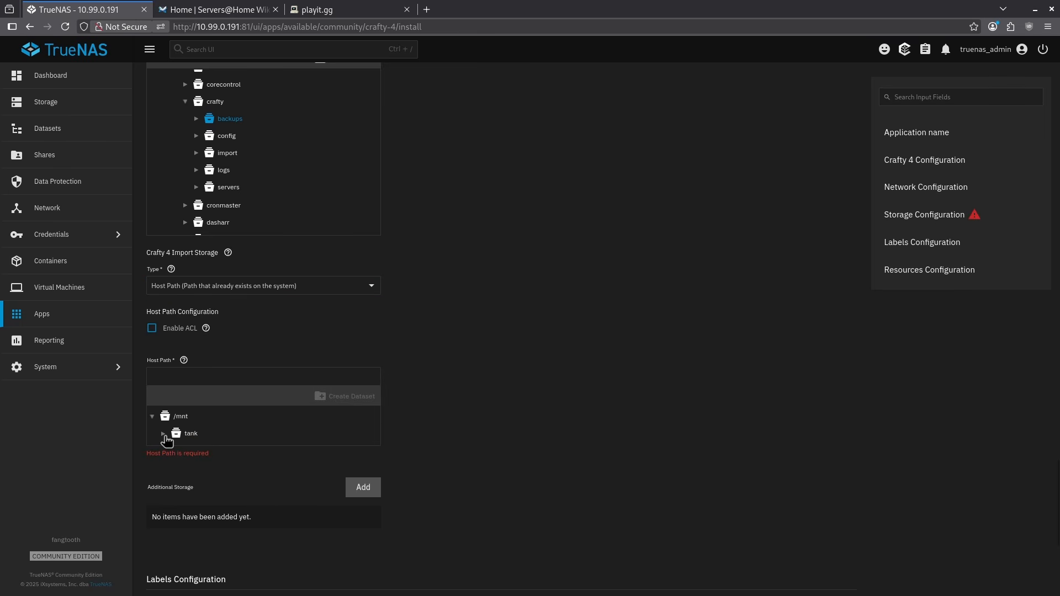
click(163, 434)
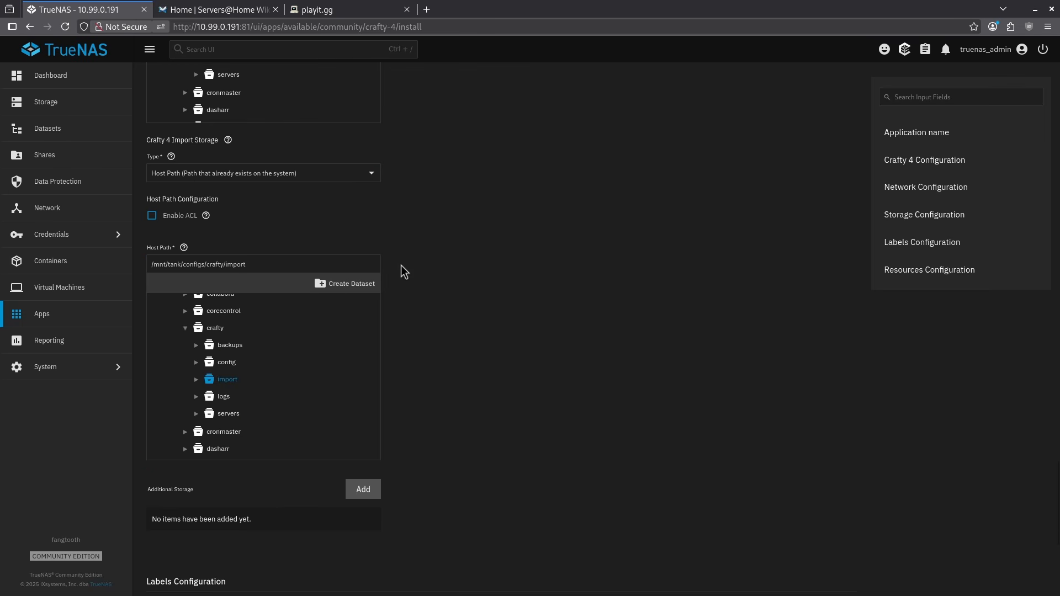
scroll(399, 265, down, 5)
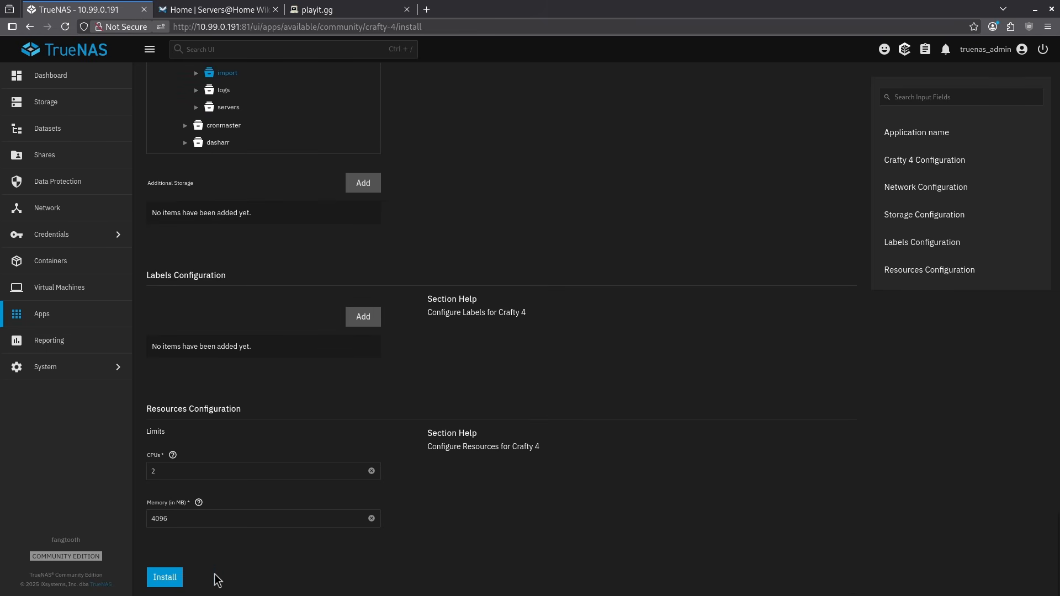
click(165, 577)
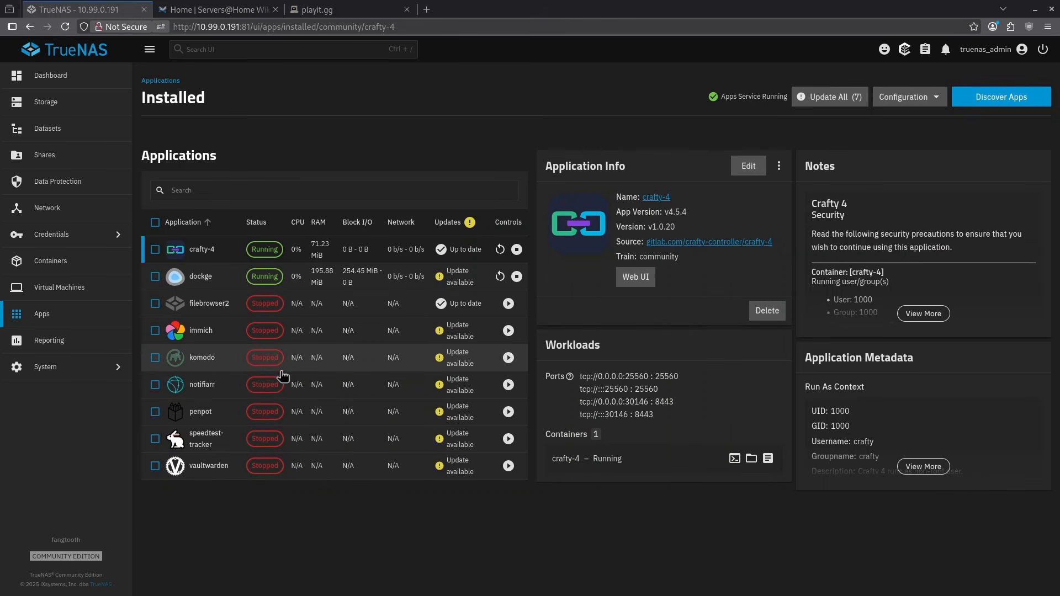
Step: Open the web interface of the dockge app and start a new compose stack named crafty
click(324, 284)
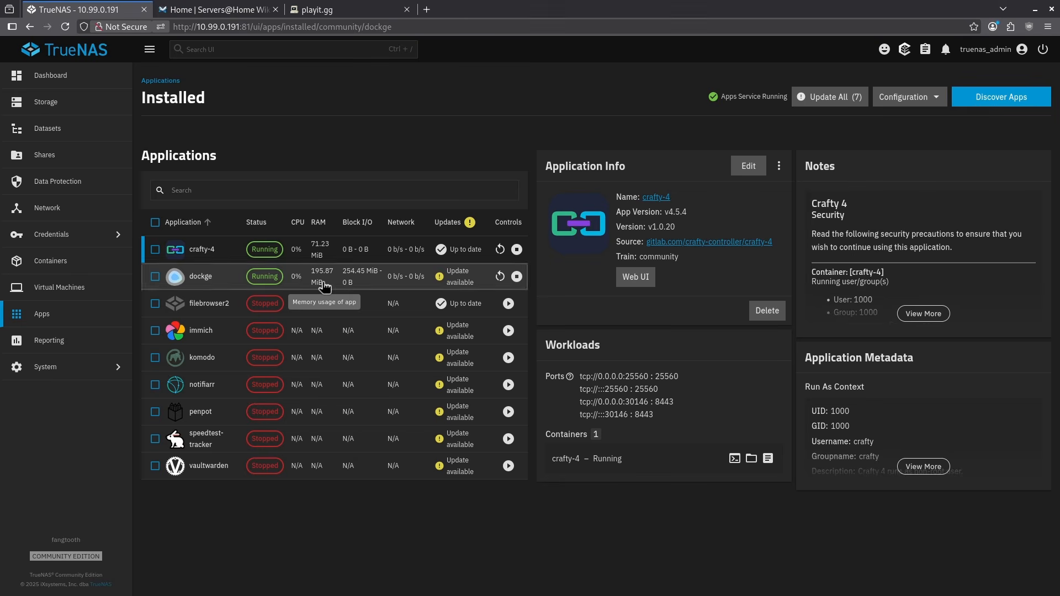
click(635, 288)
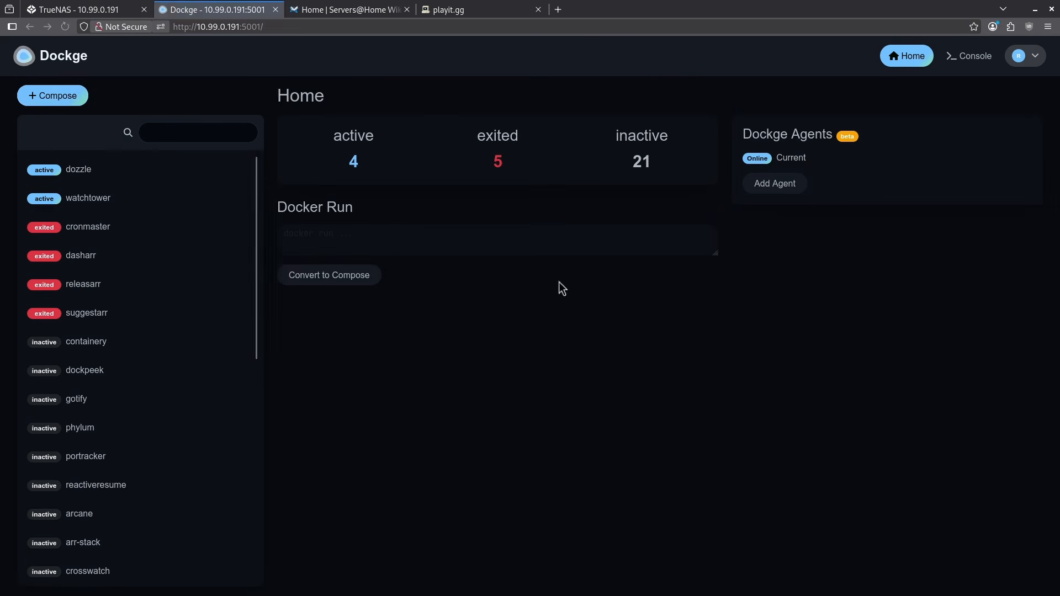
click(55, 97)
click(347, 204)
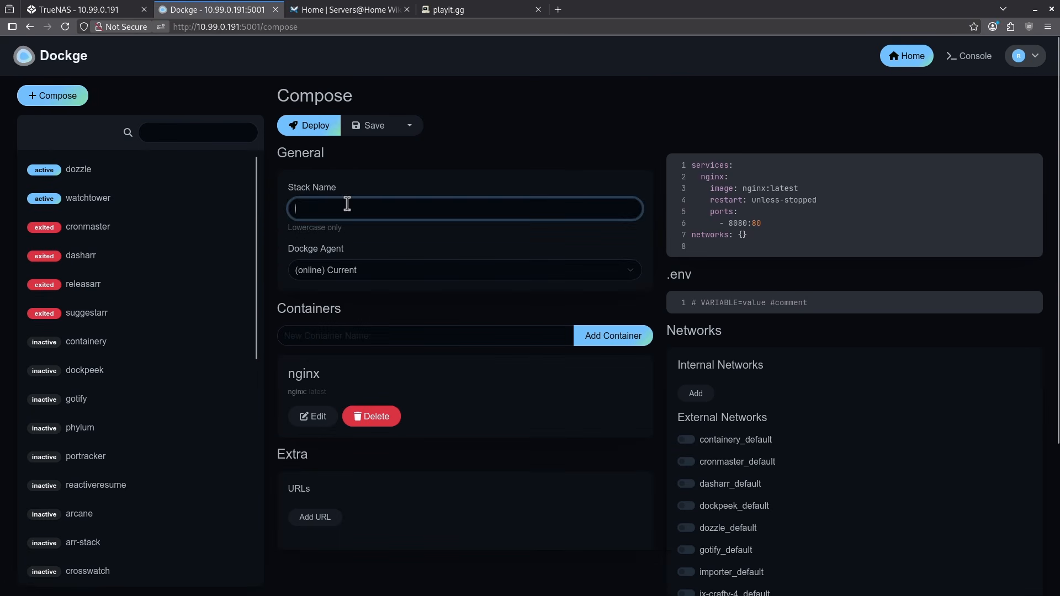
text(crafty)
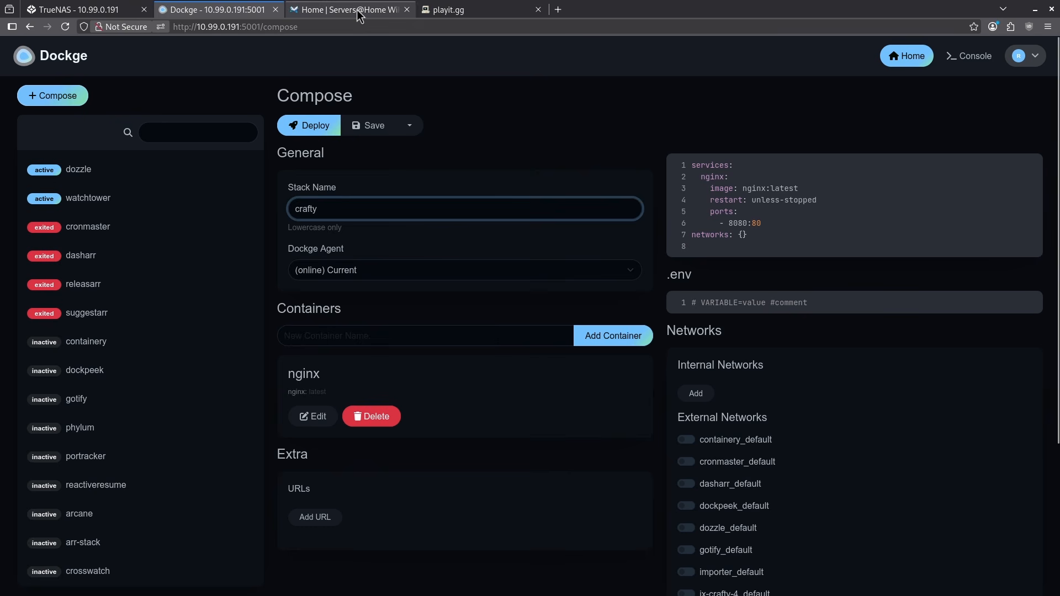
Step: Switch to the Servers@Home Wiki, search for crafty, and copy the Docker Compose configuration from the Crafty Controller guide
click(359, 15)
click(430, 53)
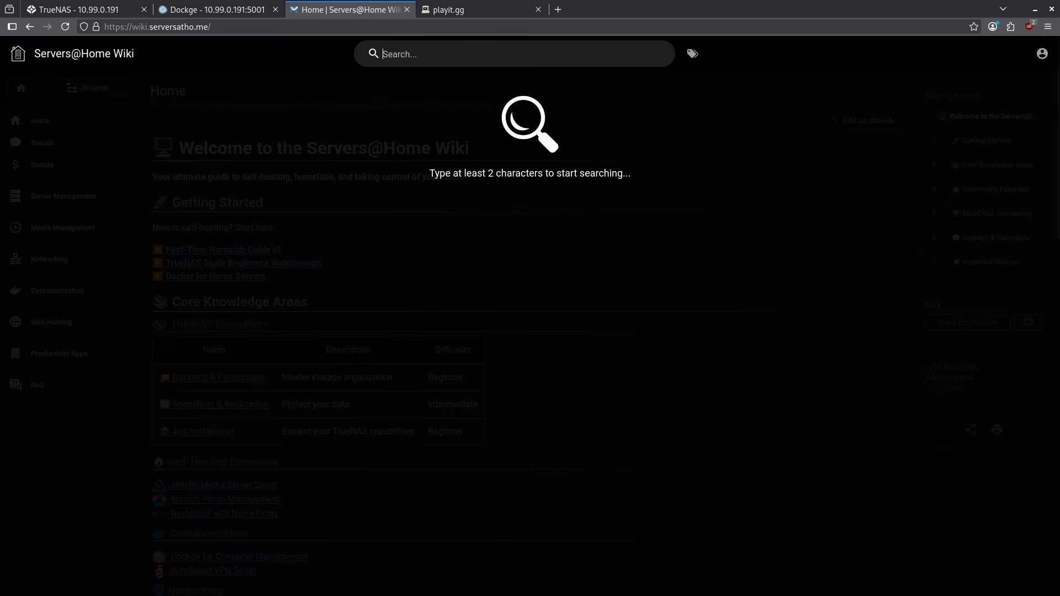
text(crafty)
key(Return)
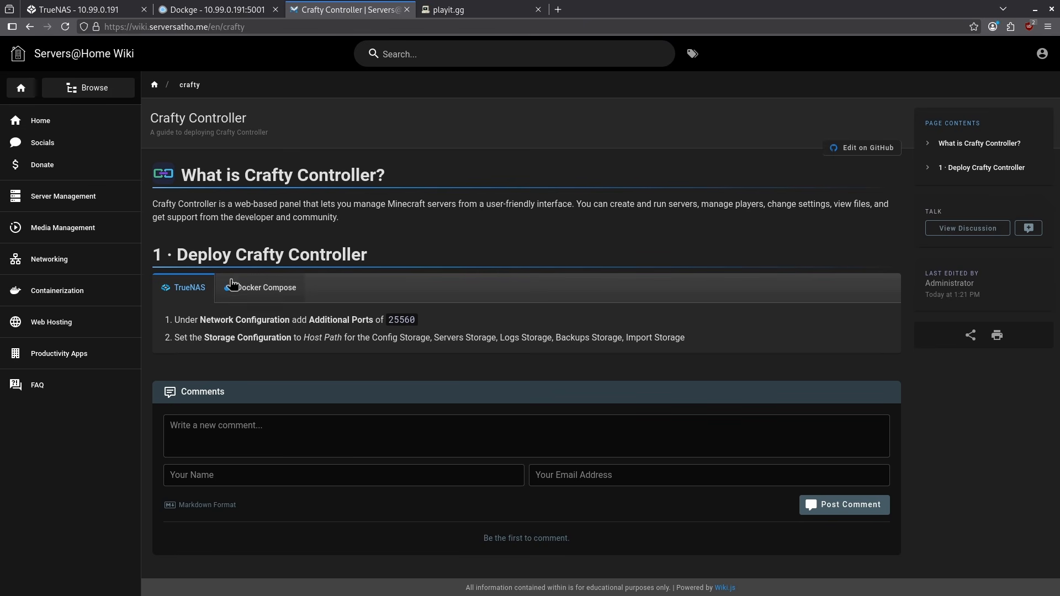
click(267, 289)
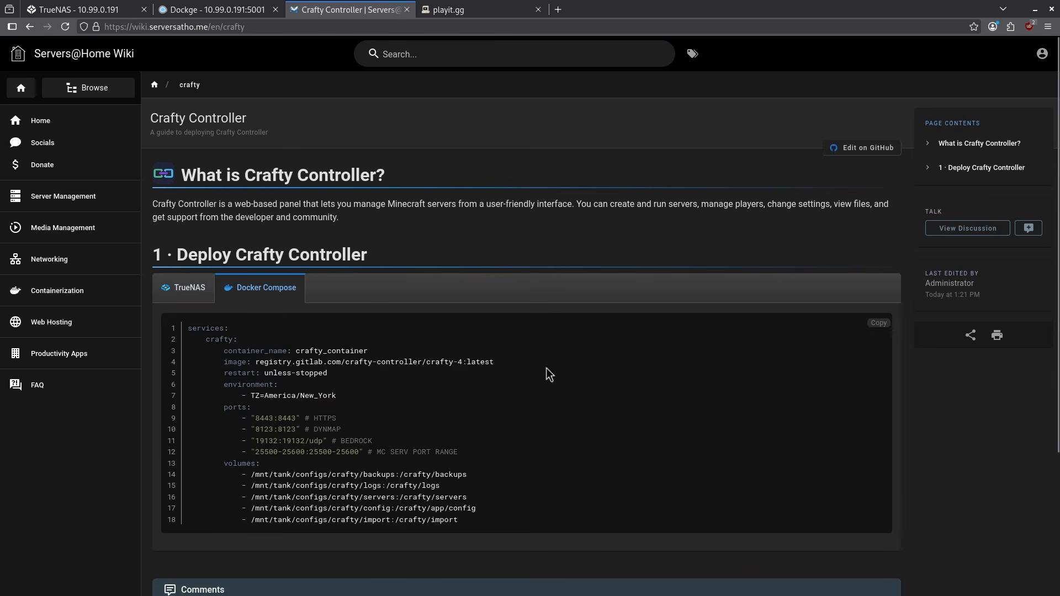
click(878, 322)
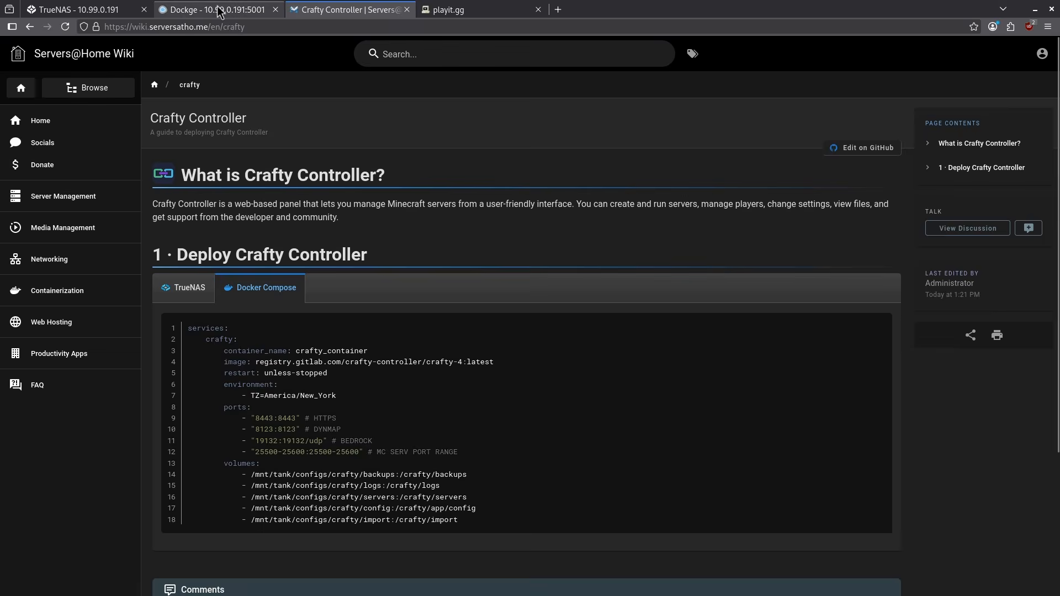
Step: Back in Dockge, replace the default nginx compose code of the crafty stack with the copied Crafty configuration
click(237, 10)
click(759, 236)
key(ctrl+a)
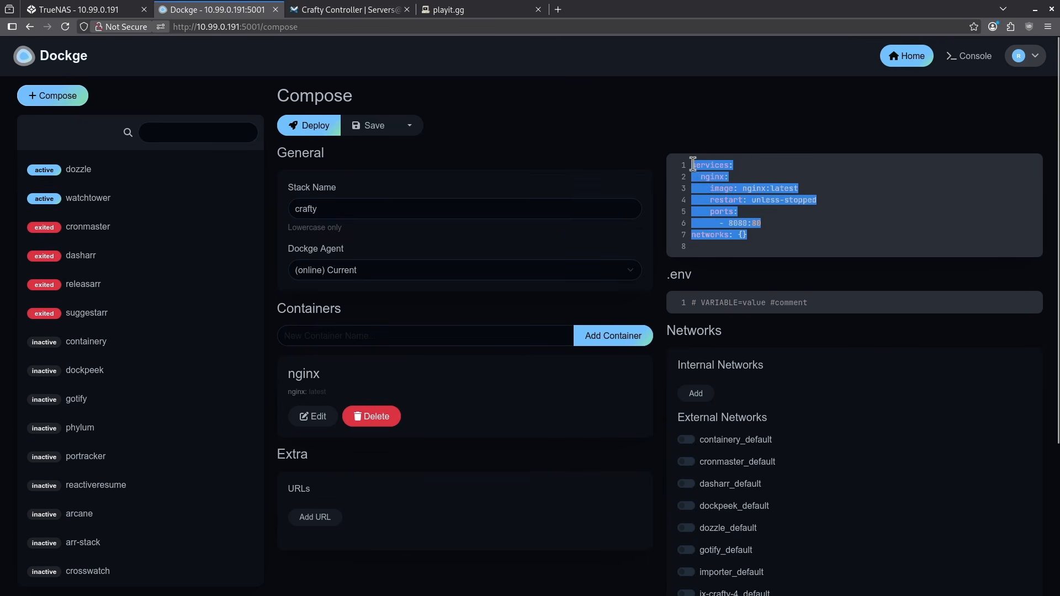
key(ctrl+v)
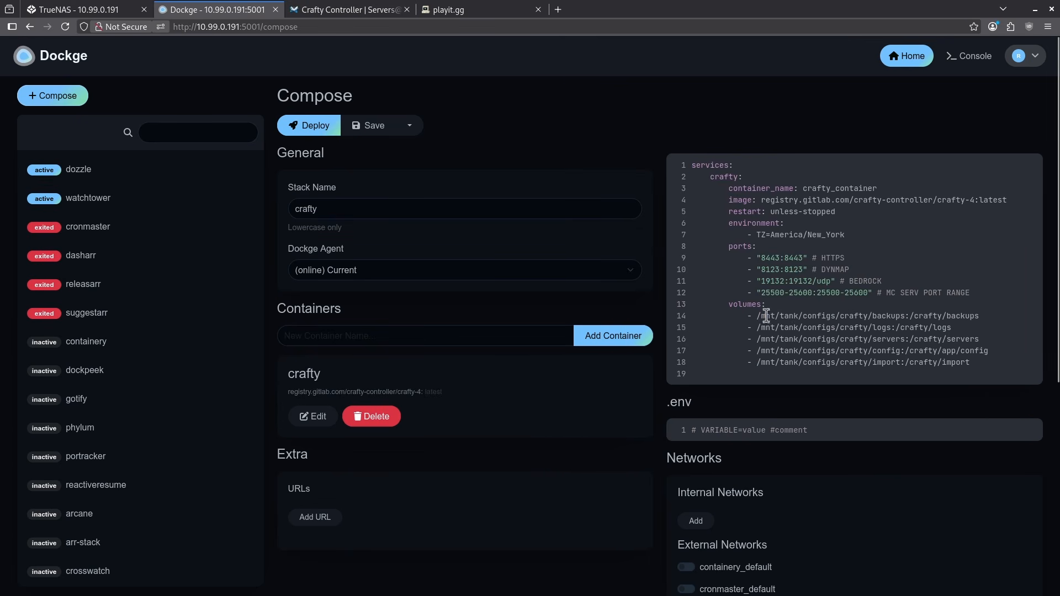
Step: Review the host volume paths and port mappings in the crafty stack's compose code
drag(767, 316, 846, 360)
click(846, 359)
drag(763, 258, 803, 292)
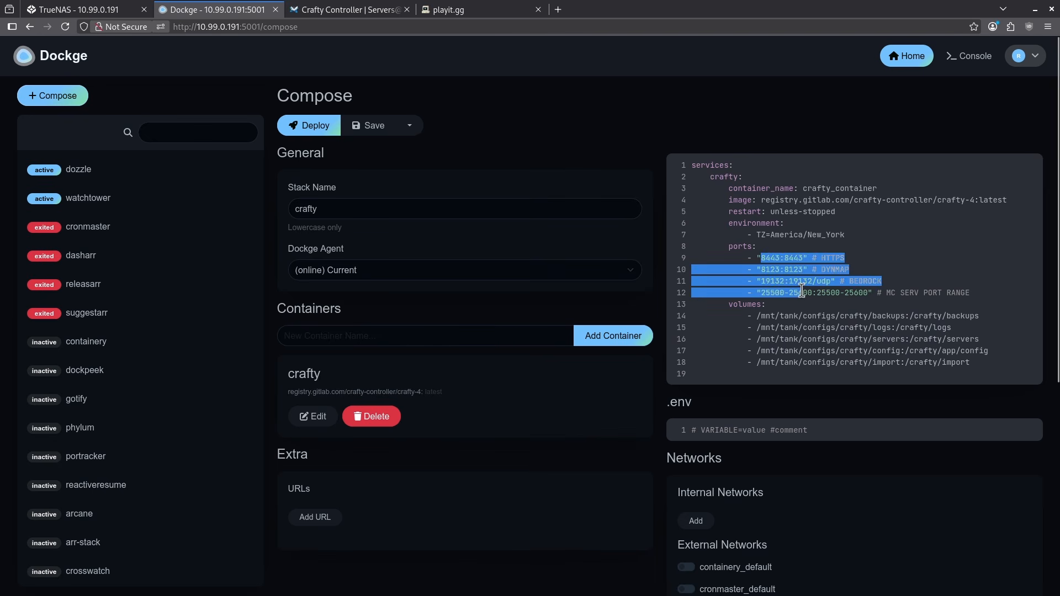
click(803, 293)
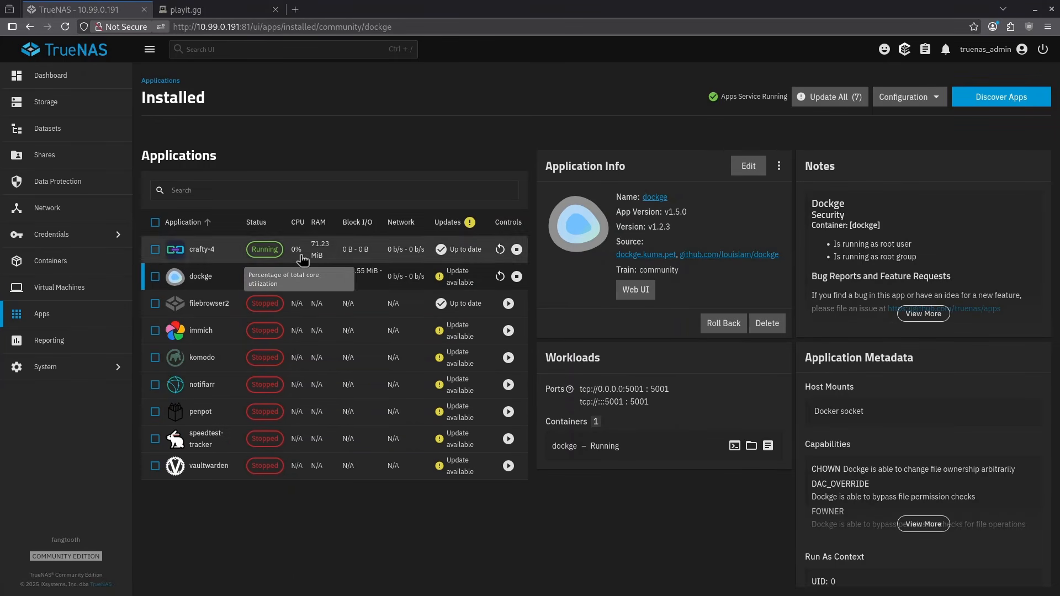
Step: Switch to TrueNAS and open the web interface of the installed crafty-4 app
click(324, 255)
click(639, 279)
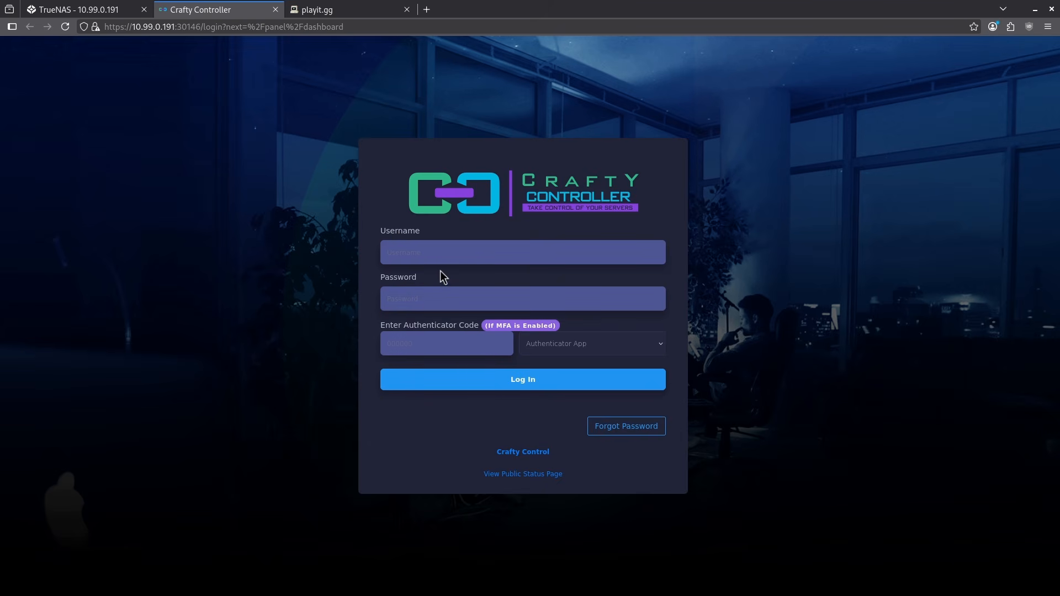
Step: Return to TrueNAS, open the system shell, and switch to the root user with sudo su
click(102, 18)
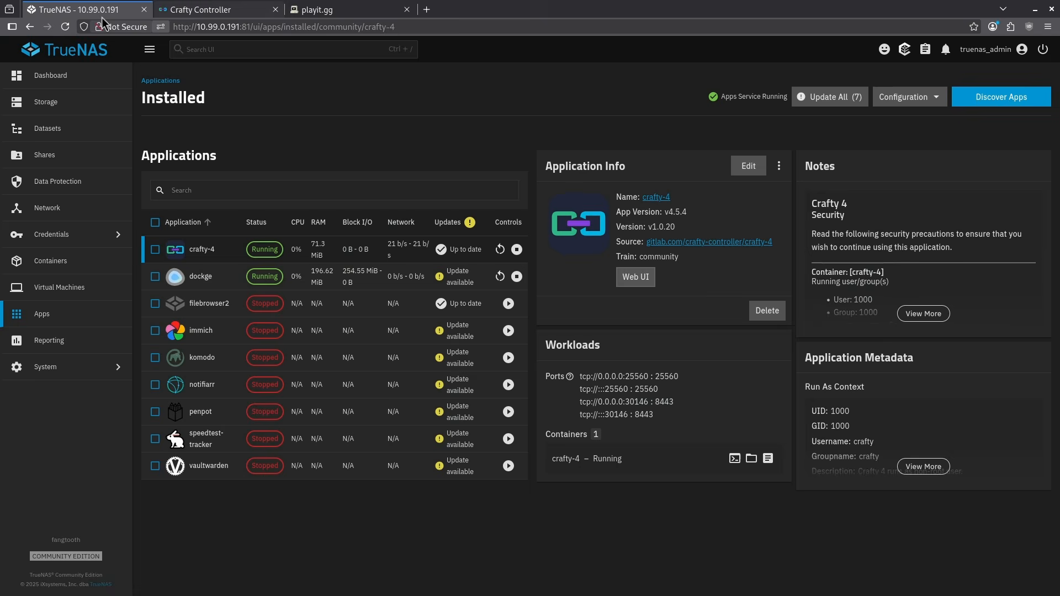
click(64, 368)
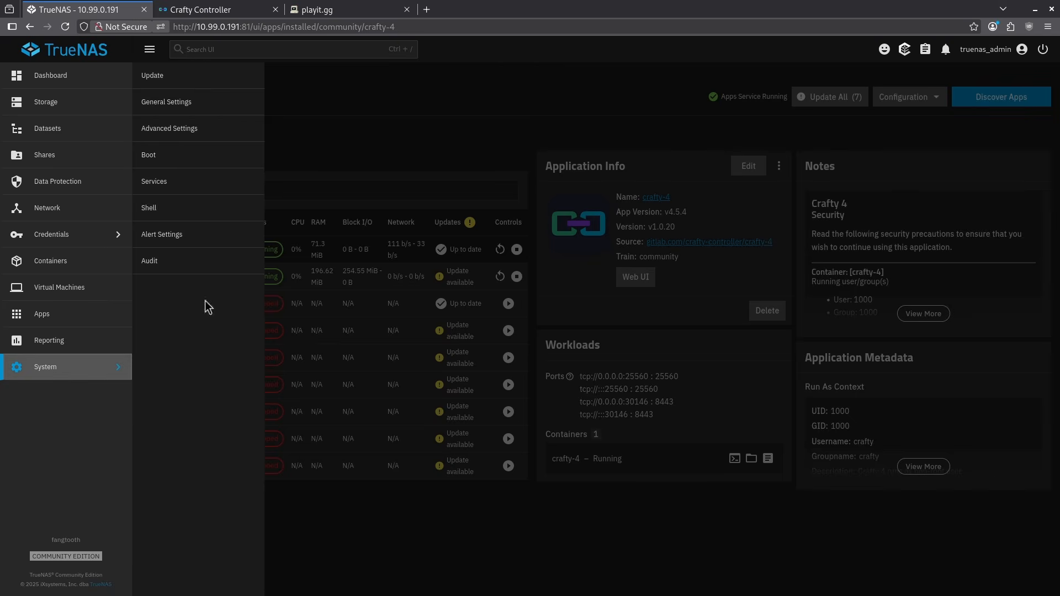
click(183, 210)
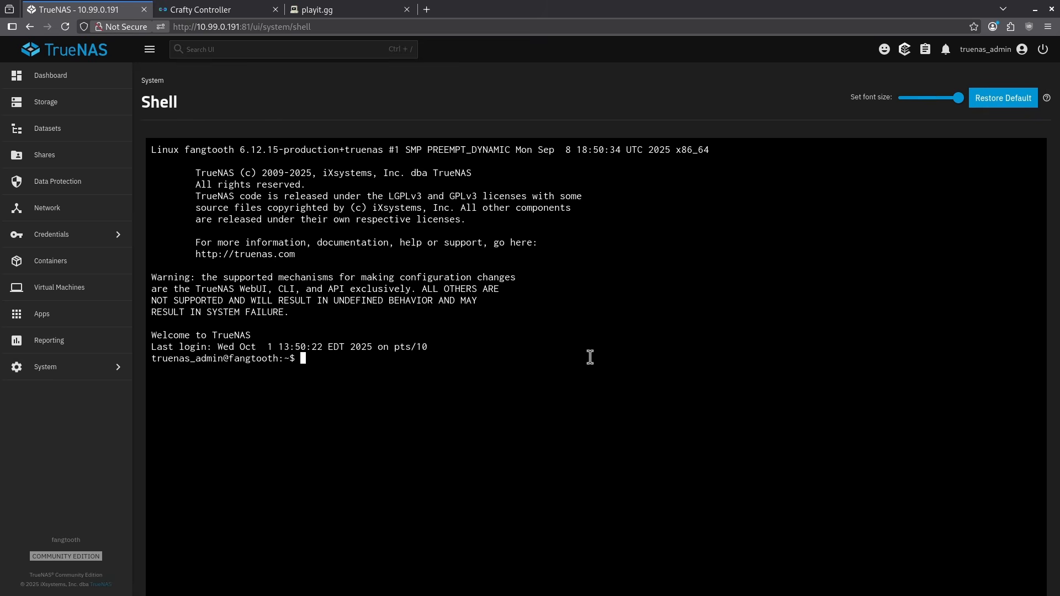
text(sudo su)
key(Return)
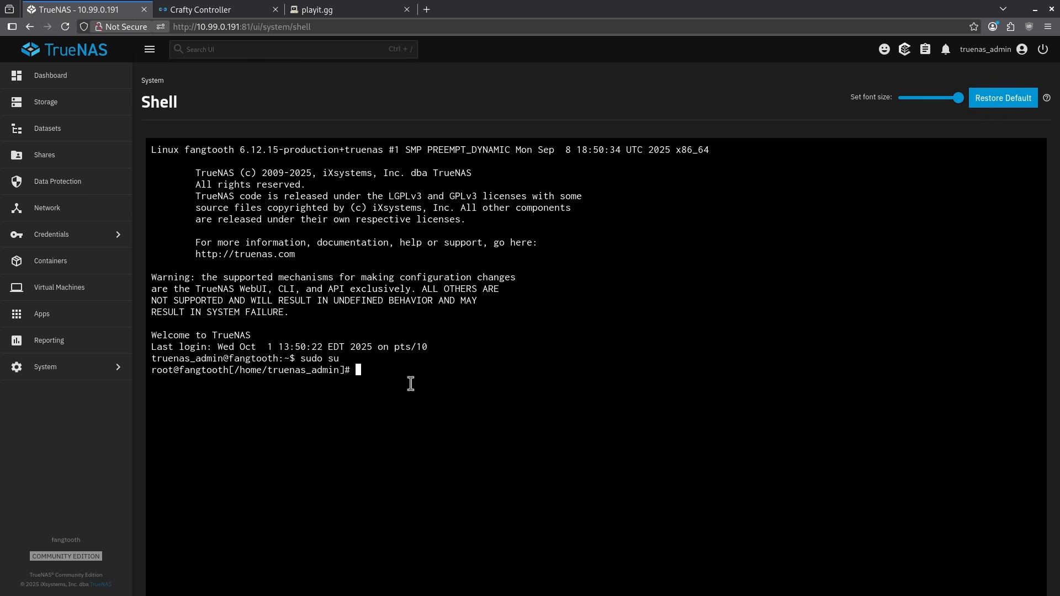
Step: Change to the directory /mnt/tank/configs/crafty/config and list its files in long format
text(cd /mnt/tank/configs/crafty/config)
key(Return)
text(ls -l)
key(Return)
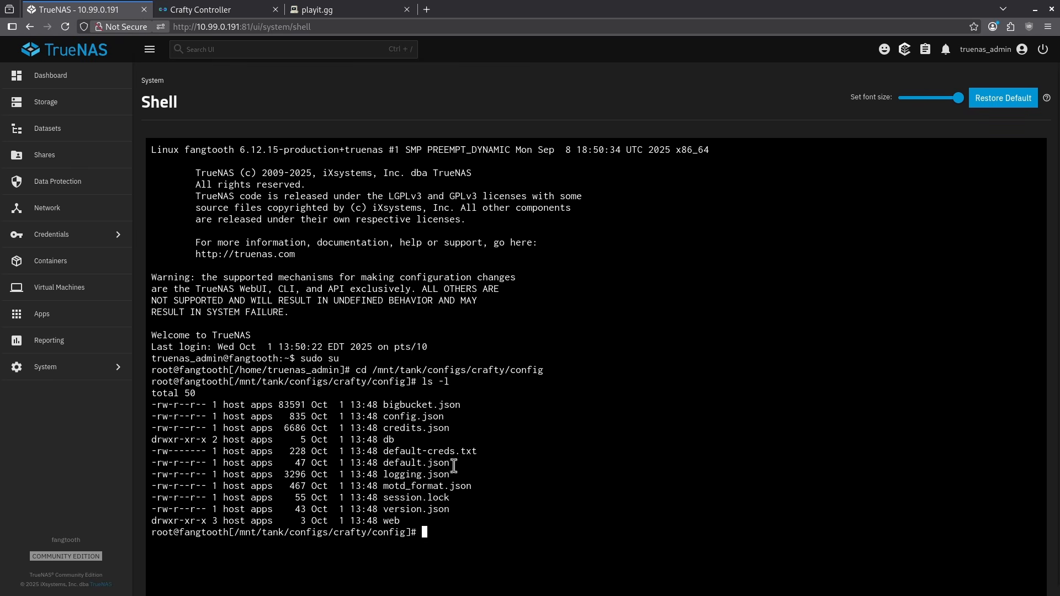
Step: Print the contents of default-creds.txt with cat and copy the default Crafty password
drag(480, 451, 382, 451)
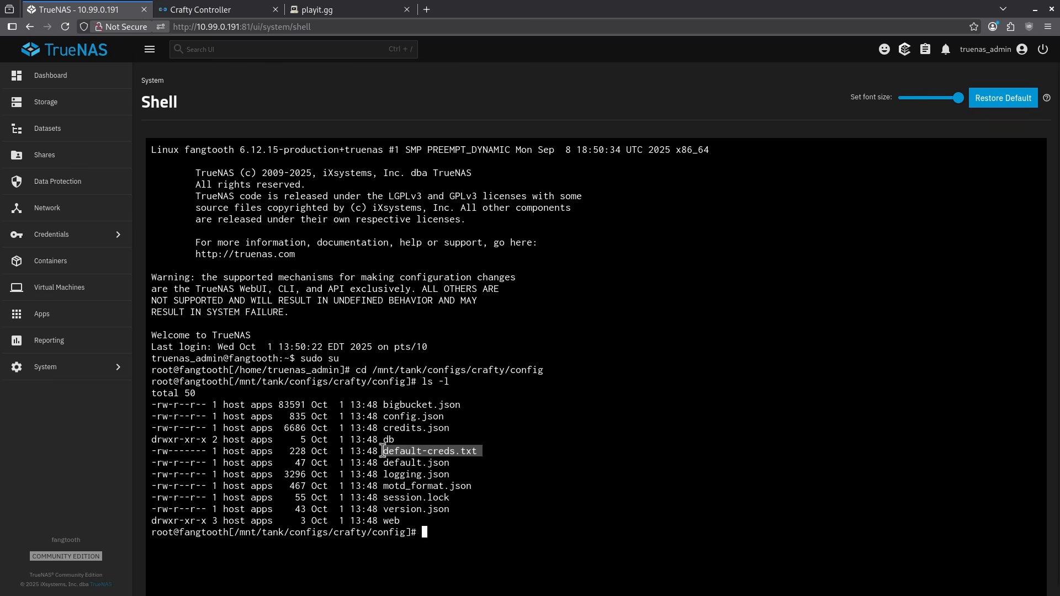
click(492, 481)
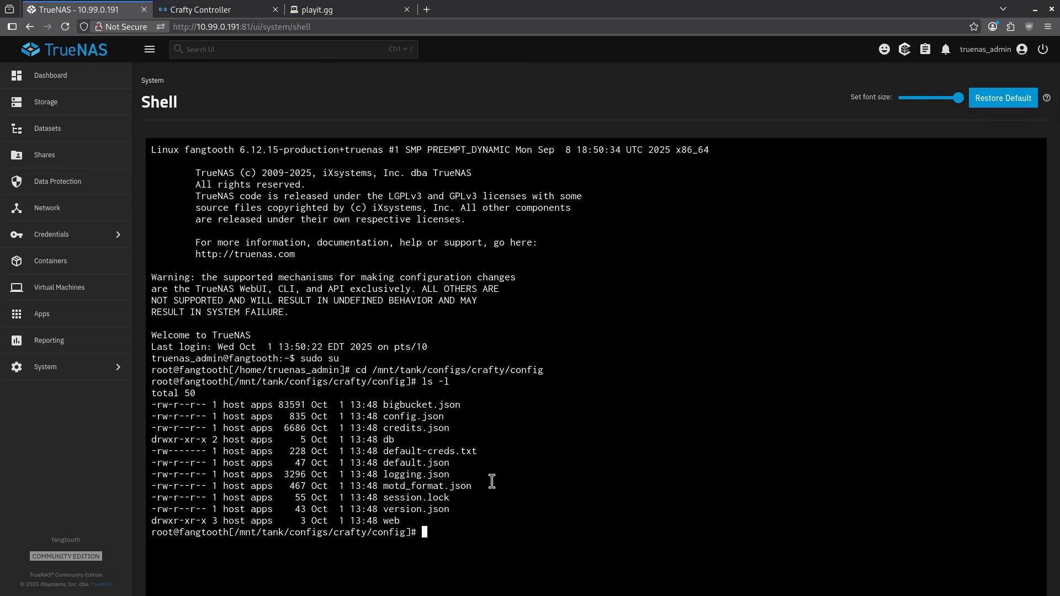
text(cat default-creds.txt)
key(Return)
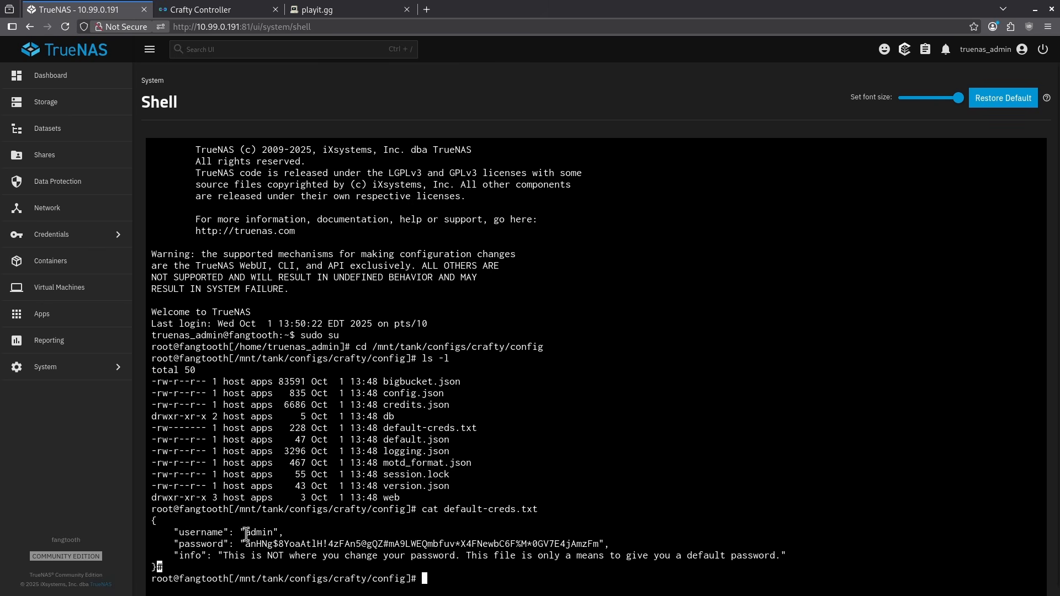
drag(246, 544, 600, 545)
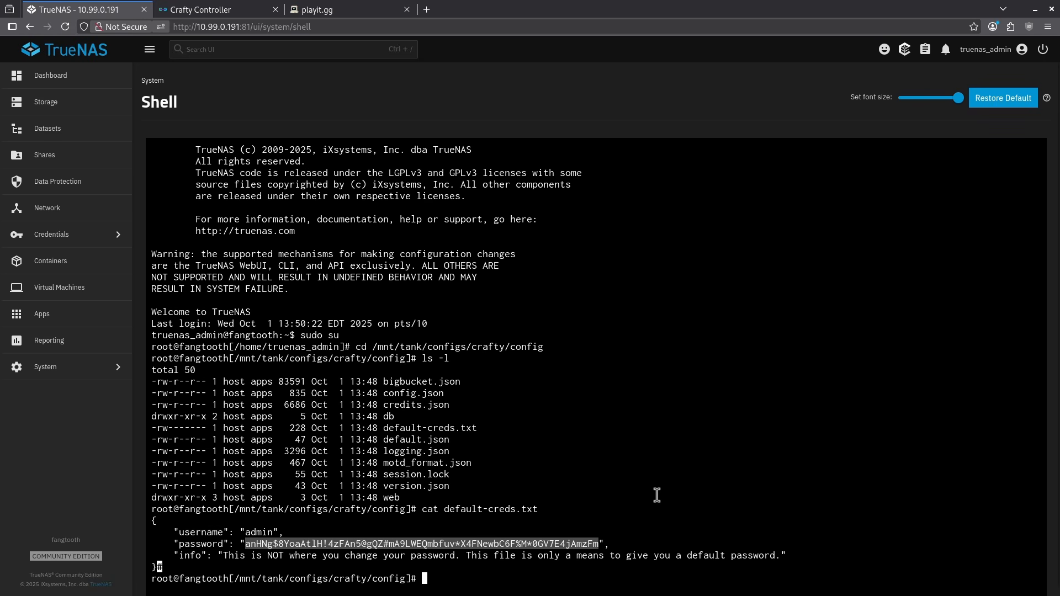
Step: Switch to Crafty Controller and log in with the username admin and the copied account password
click(218, 13)
click(466, 260)
text(admin)
key(Tab)
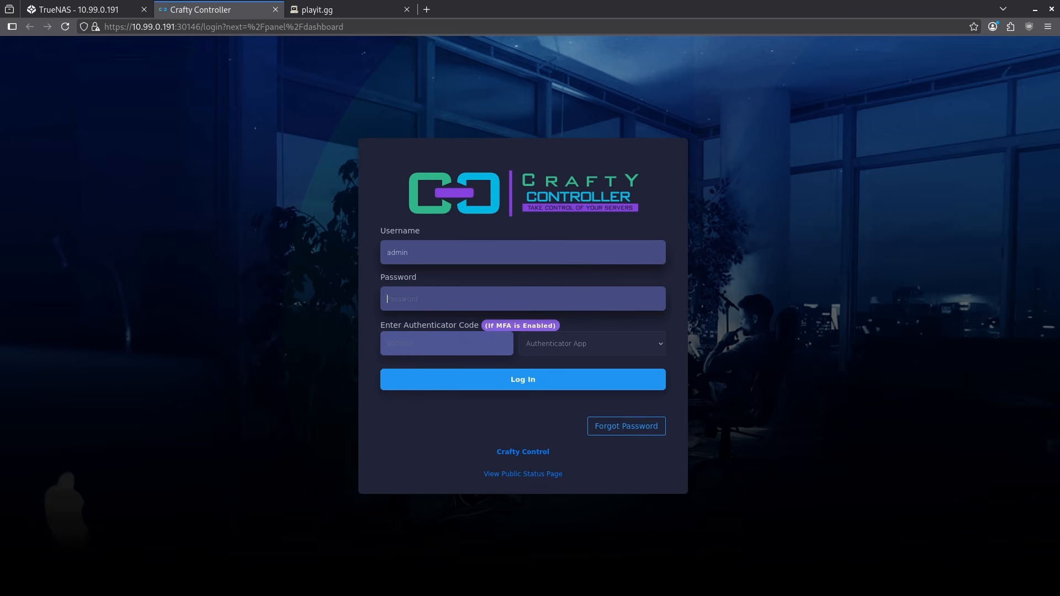
key(ctrl+v)
click(431, 385)
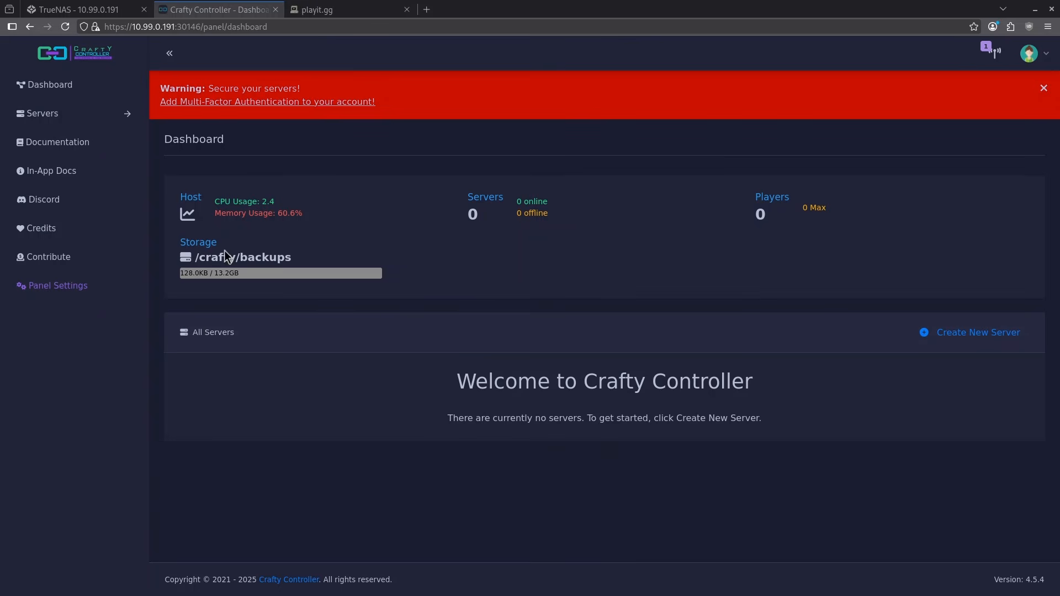
Step: Start creating a new Minecraft-Java server in Crafty and choose Minecraft servers as the server type
click(55, 114)
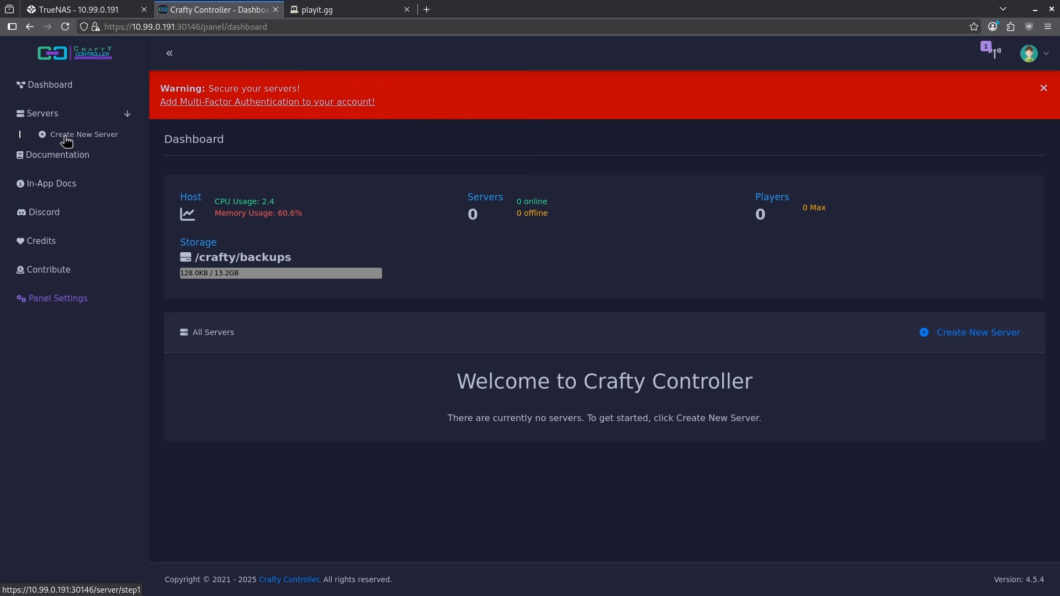
click(66, 139)
click(252, 259)
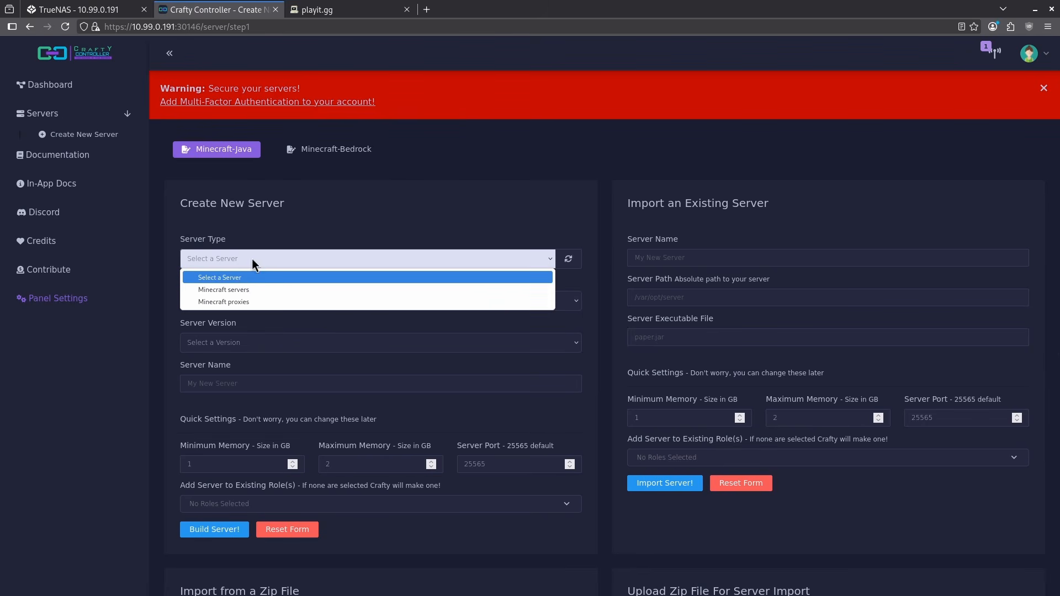
click(243, 289)
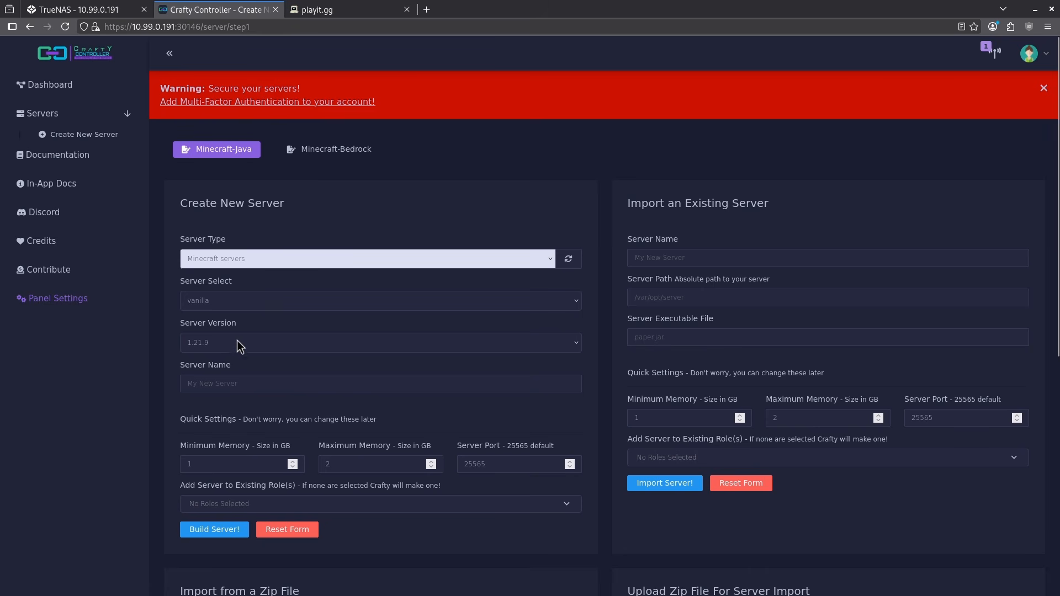
Step: Name the new server test minecraft, set its server port to 25560, and build it
click(229, 383)
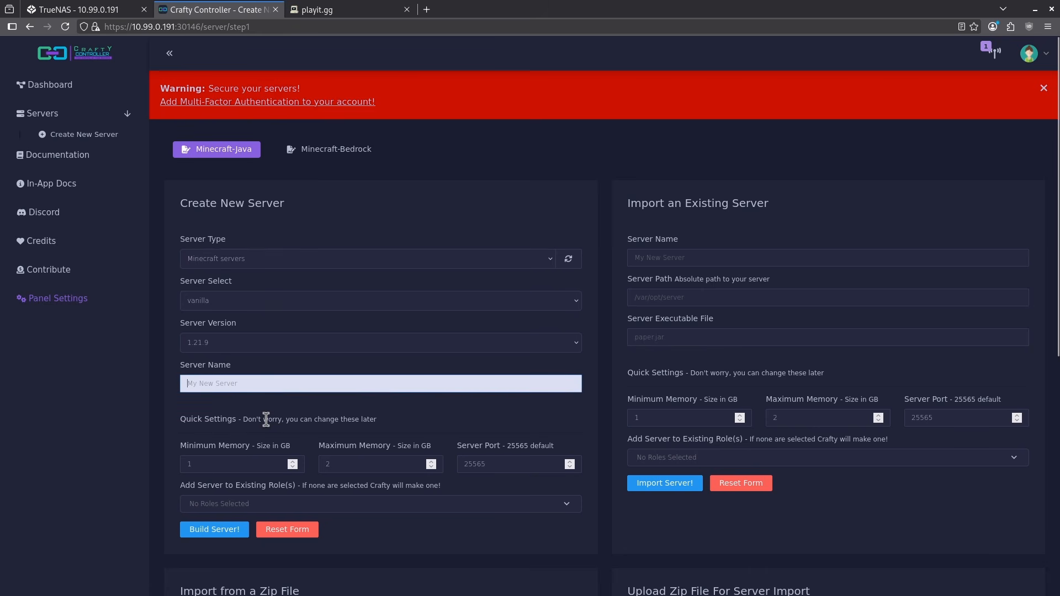
text(test minecraft)
click(502, 465)
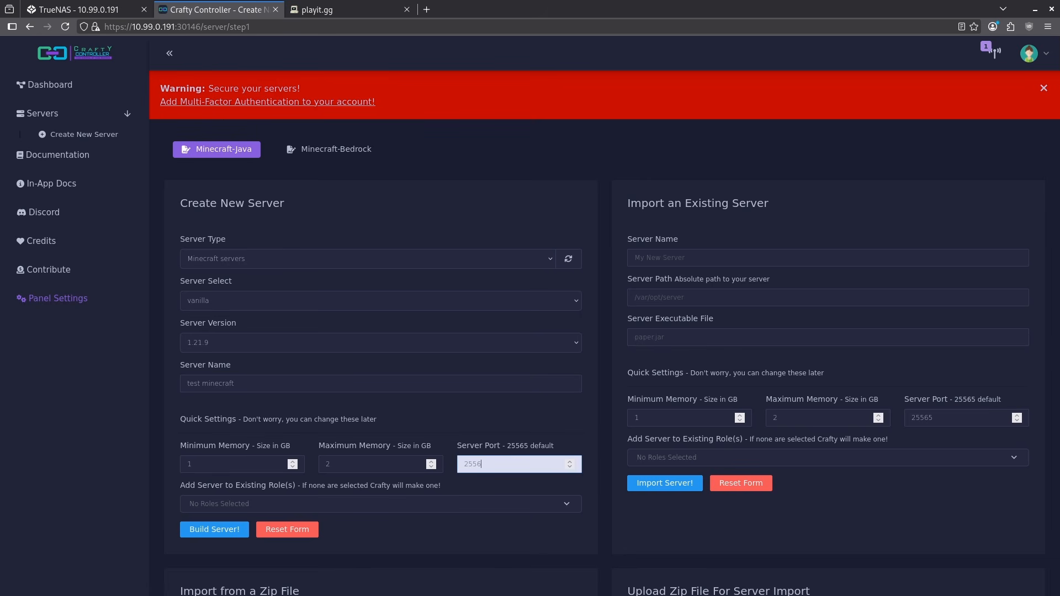
text(0)
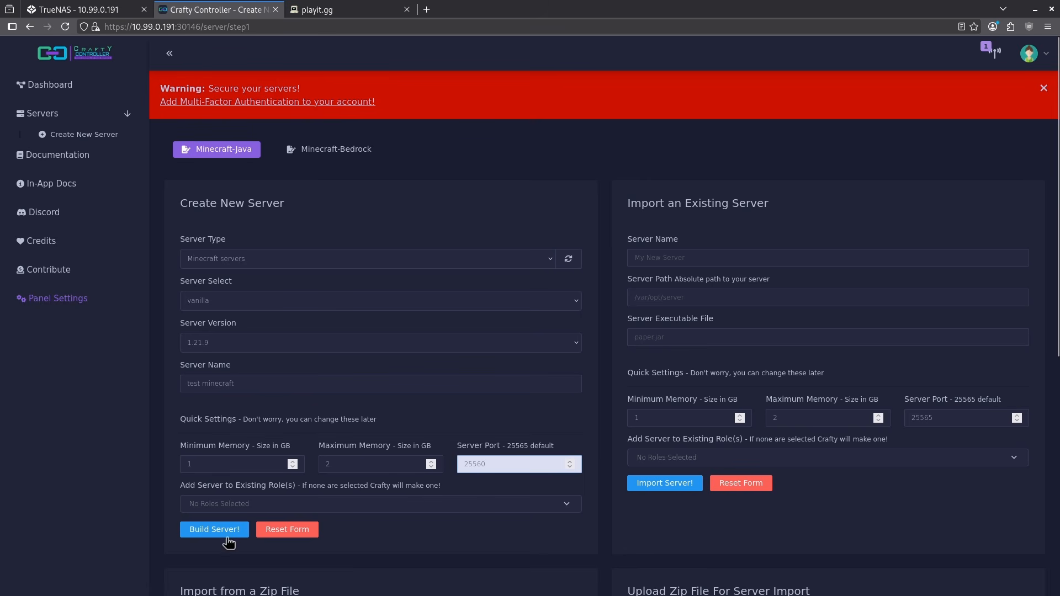
click(214, 529)
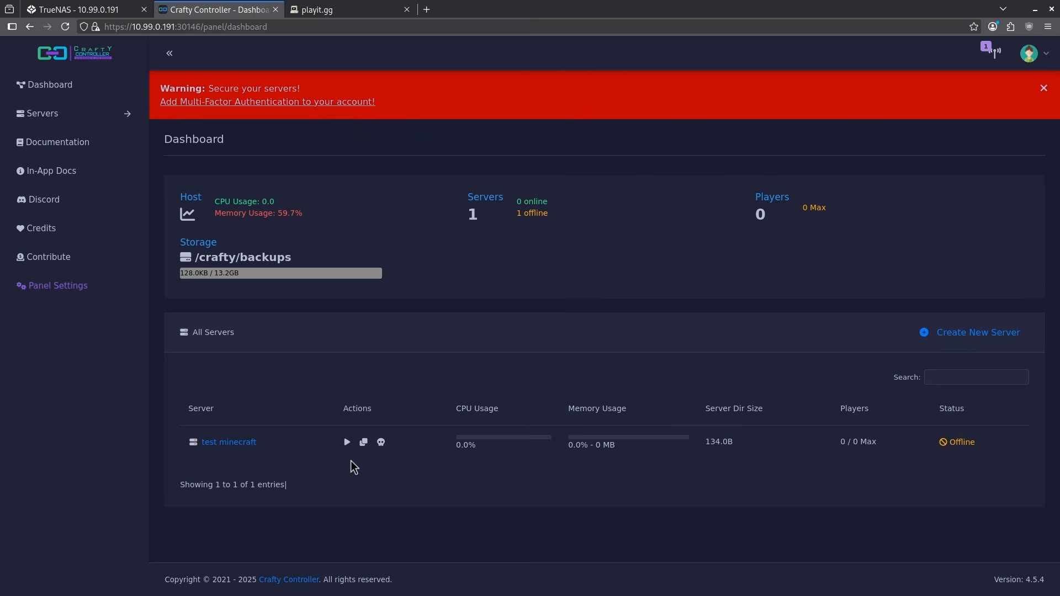
Step: Start the test minecraft server, agree to the Minecraft EULA, and dismiss the port forwarding notice
click(347, 442)
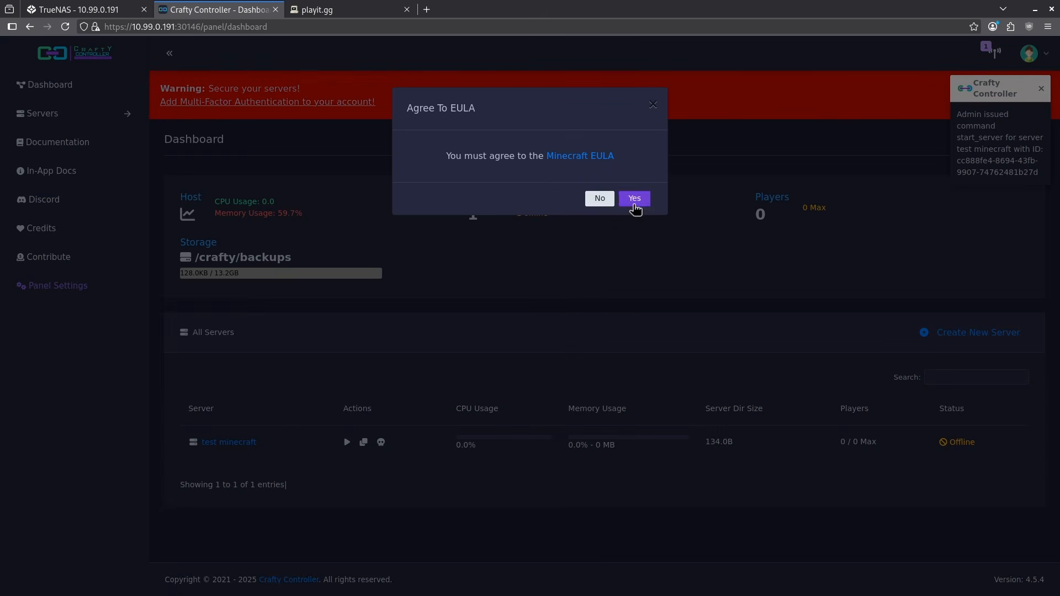
click(634, 200)
mouse_move(606, 127)
mouse_down()
mouse_move(634, 128)
mouse_move(616, 140)
mouse_up()
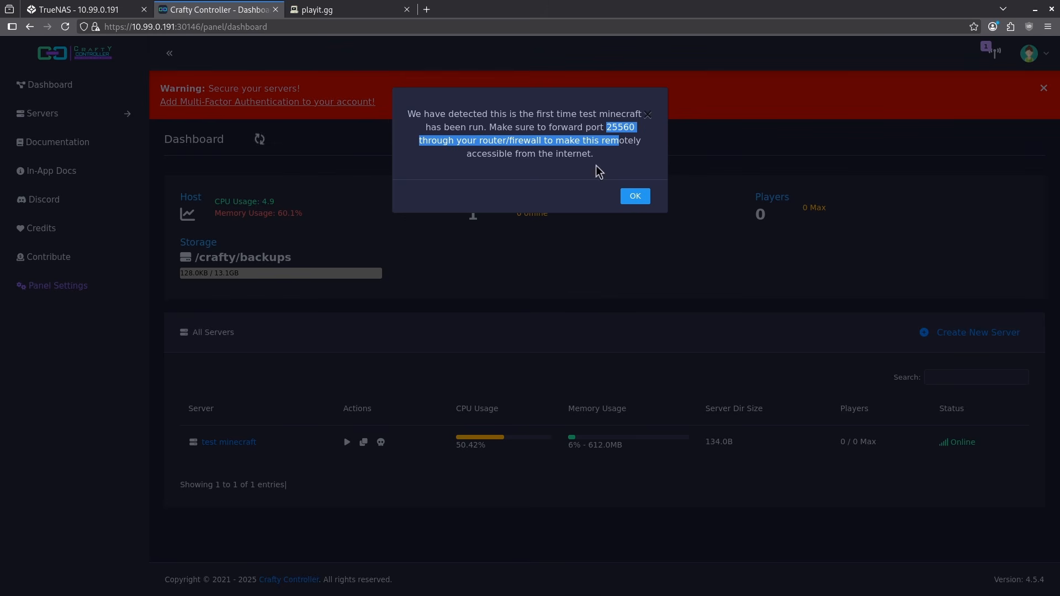
click(634, 197)
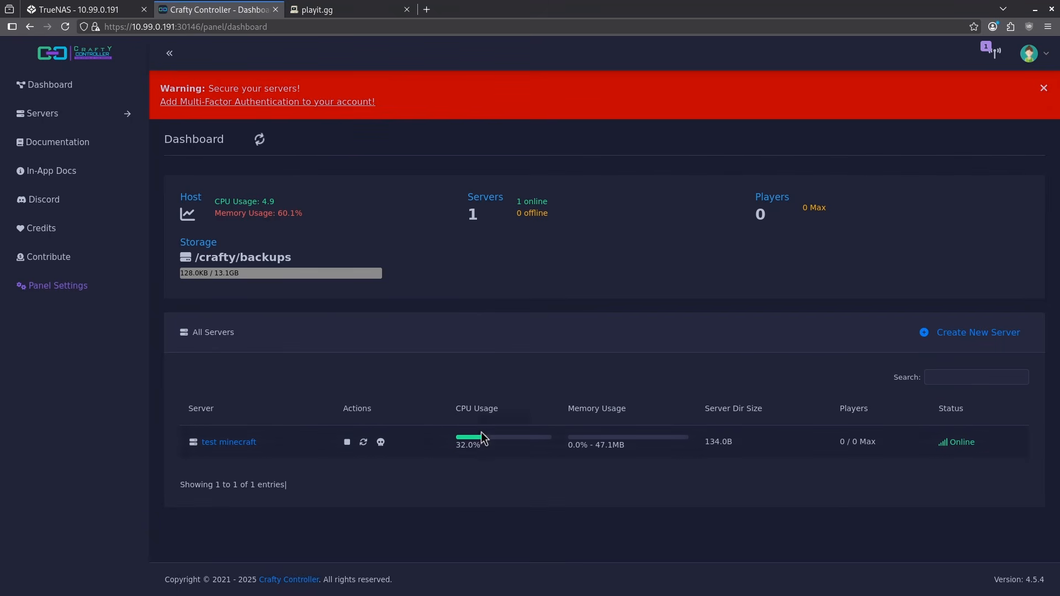
drag(466, 411, 641, 417)
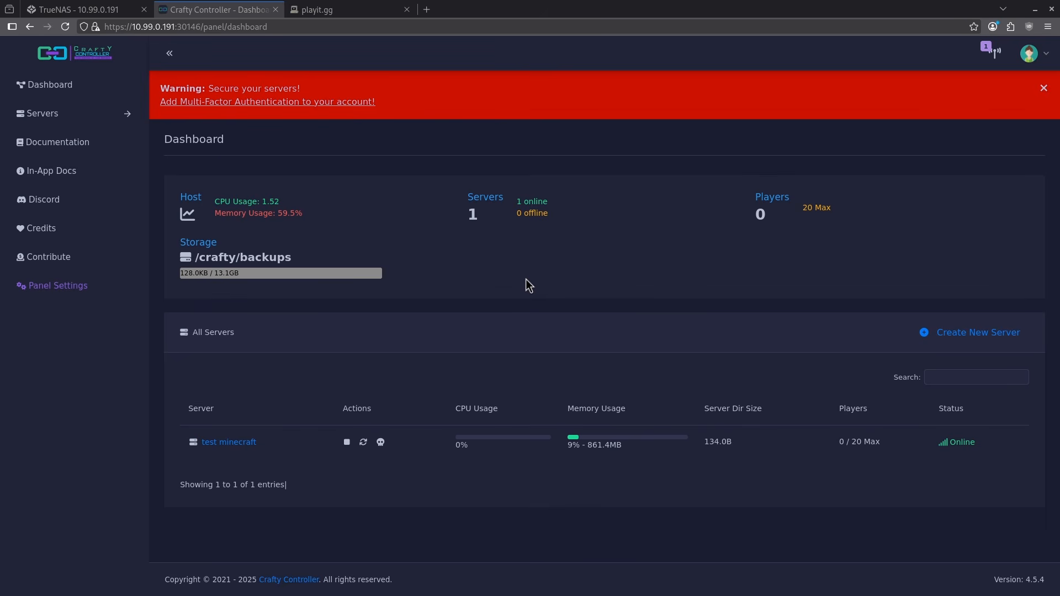
Step: Switch to playit.gg, log in, and create a Docker-based agent named Docker Agent
click(329, 12)
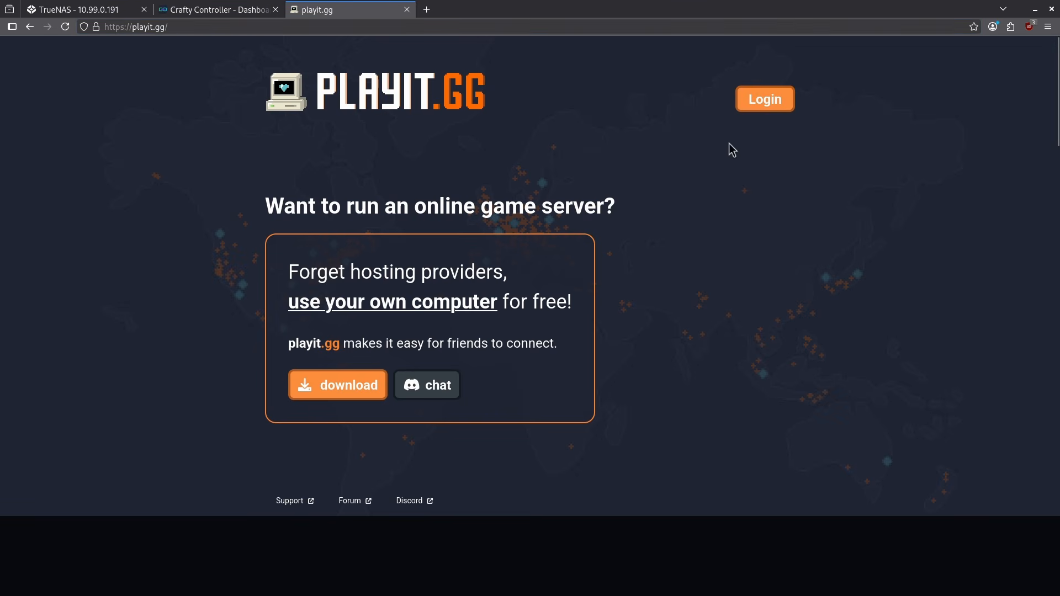
click(757, 100)
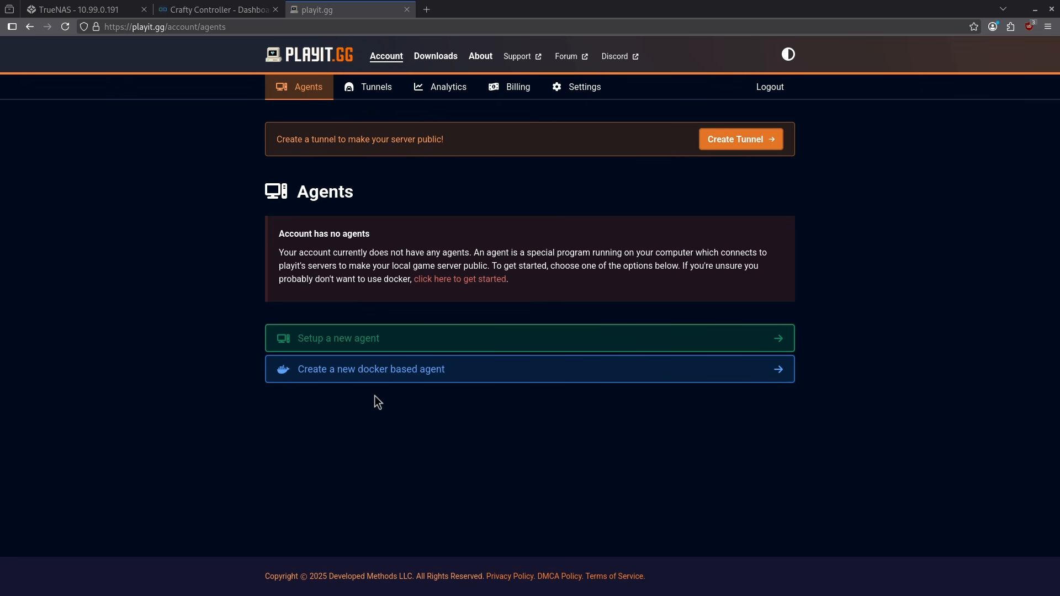
click(337, 378)
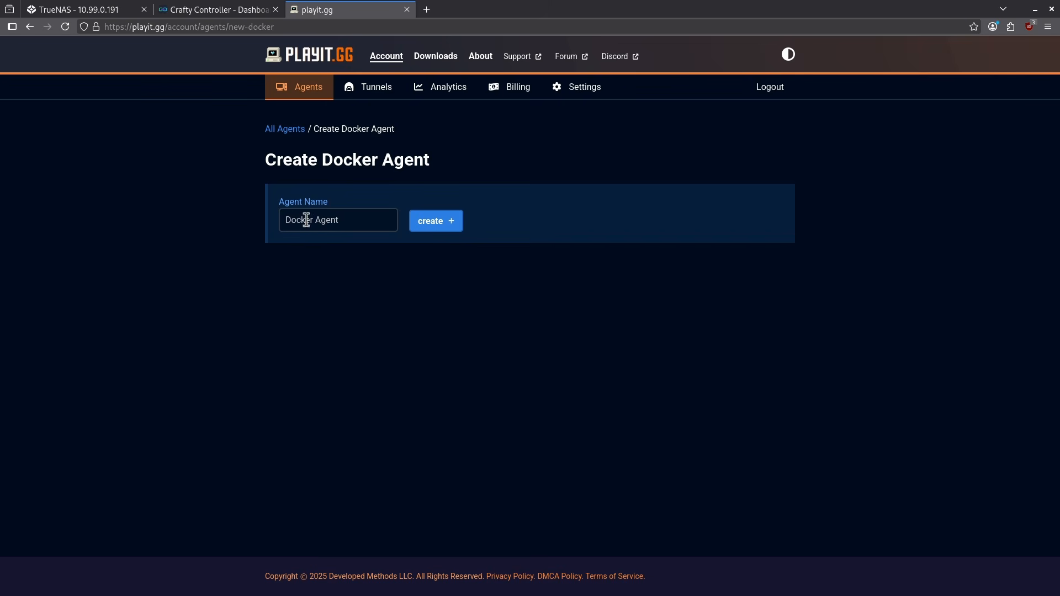
click(437, 223)
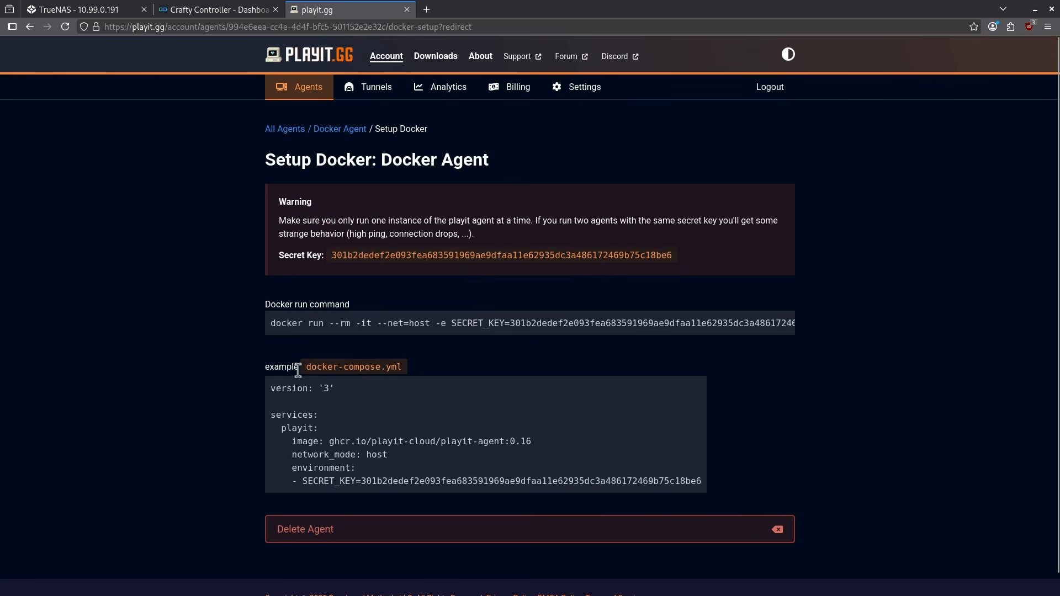
Step: Copy the complete example docker-compose.yml configuration of the new playit agent
drag(306, 370, 397, 370)
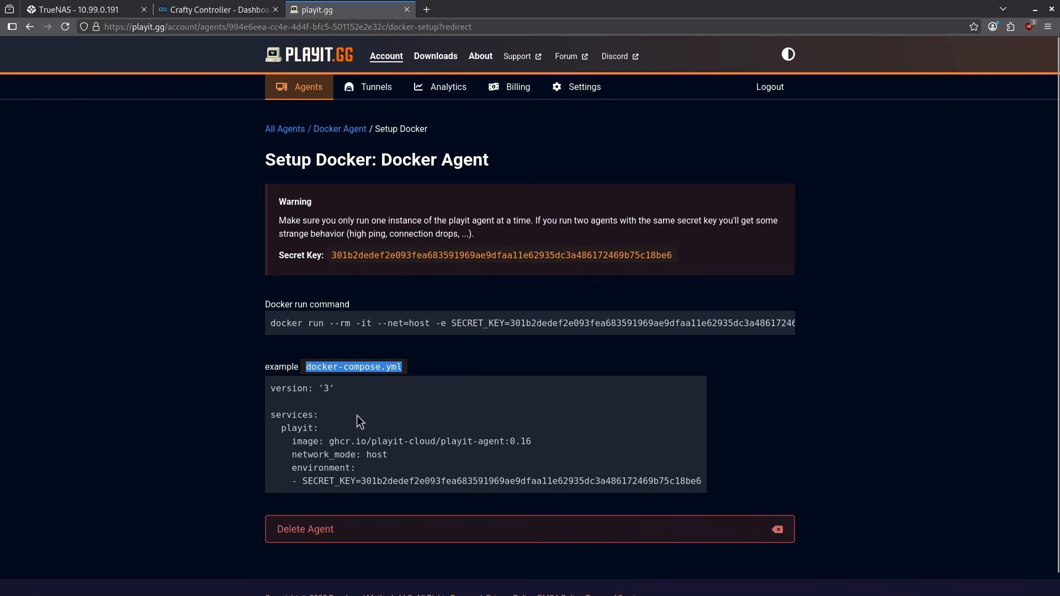
triple_click(280, 415)
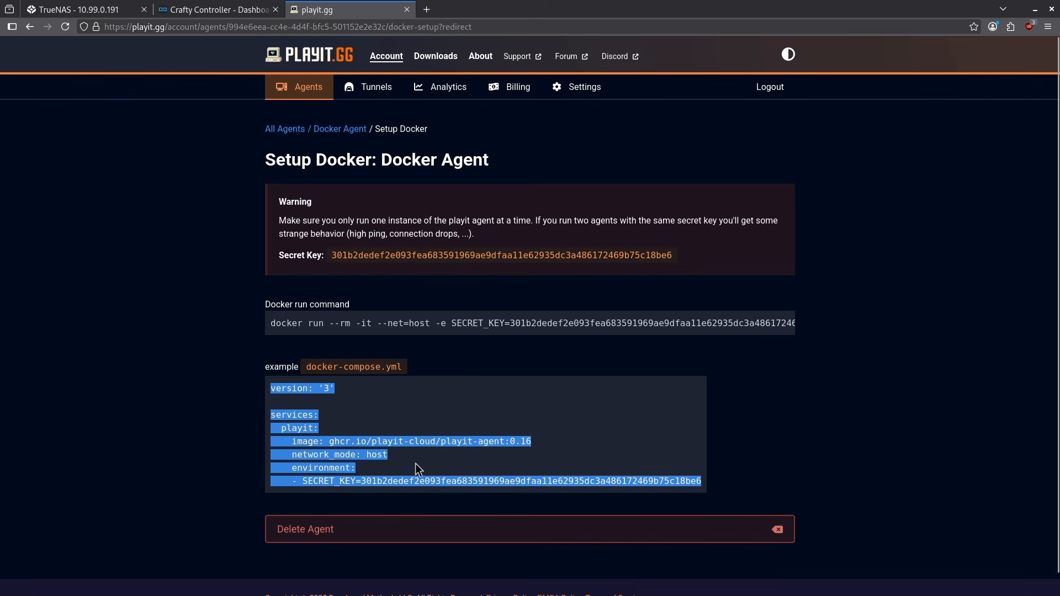
right_click(321, 390)
click(383, 208)
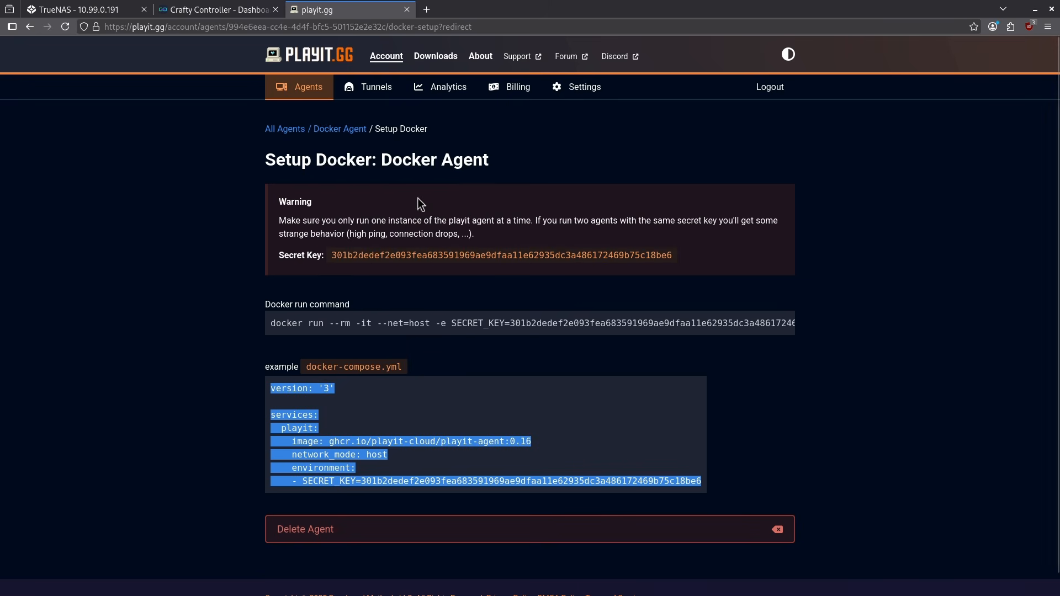
Step: Switch to TrueNAS, start a YAML app install named playit, and paste the copied compose configuration containing the secret key
click(111, 10)
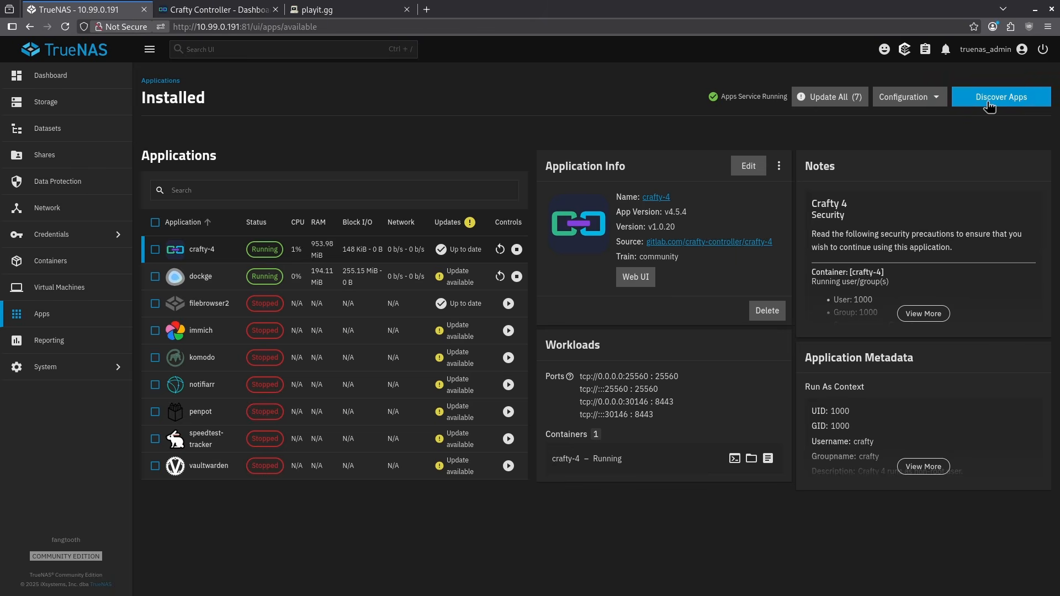
click(989, 102)
click(1039, 98)
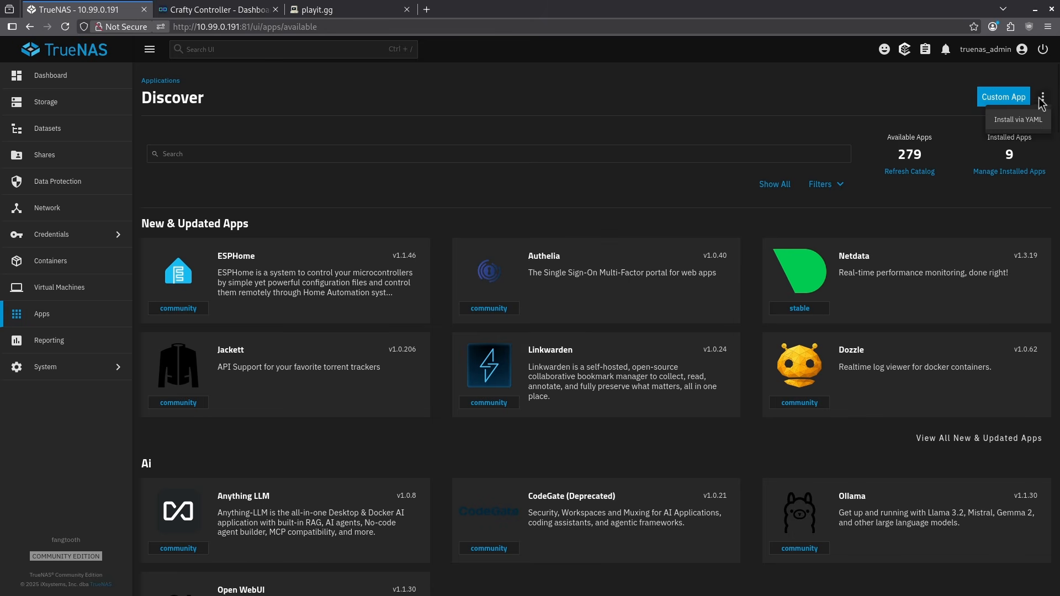
click(1018, 120)
click(716, 139)
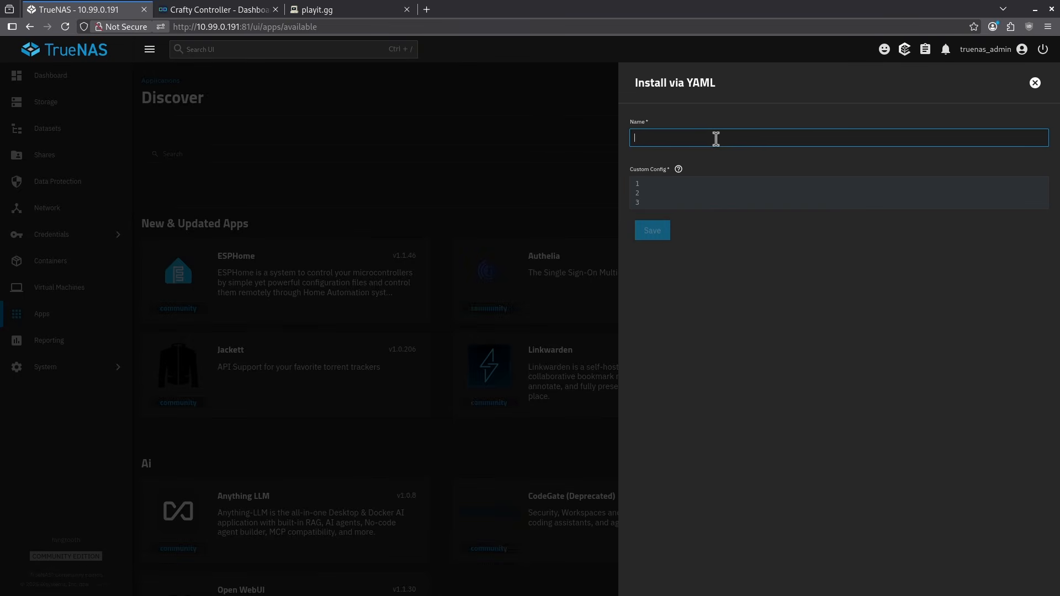
text(playit)
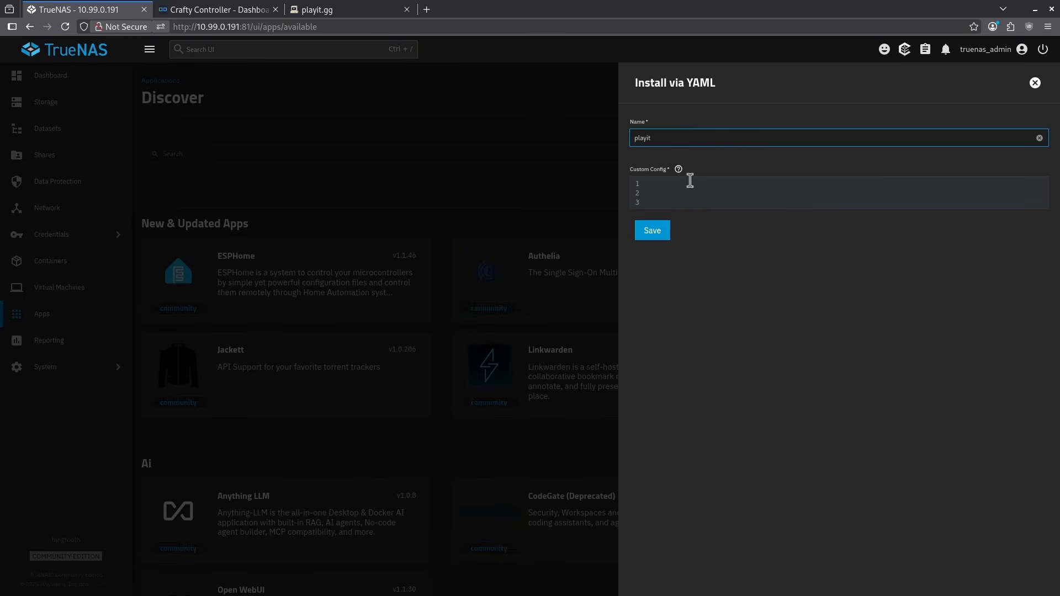
click(690, 182)
key(ctrl+v)
Step: Remove the version line and the blank line below it from the playit configuration, and save the app
drag(702, 185, 645, 184)
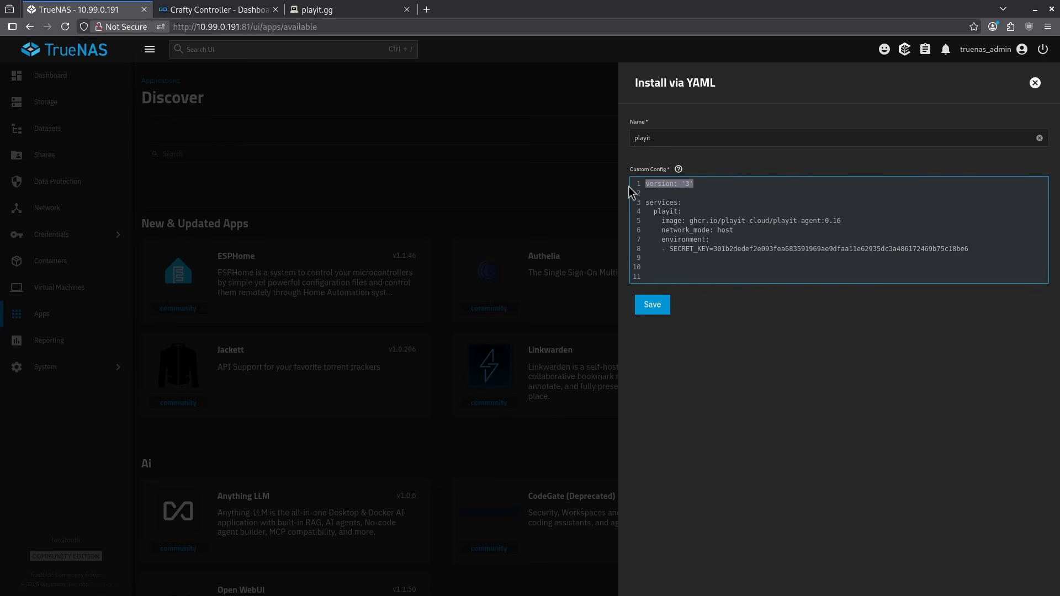
key(BackSpace)
key(Delete)
key(Delete)
click(662, 287)
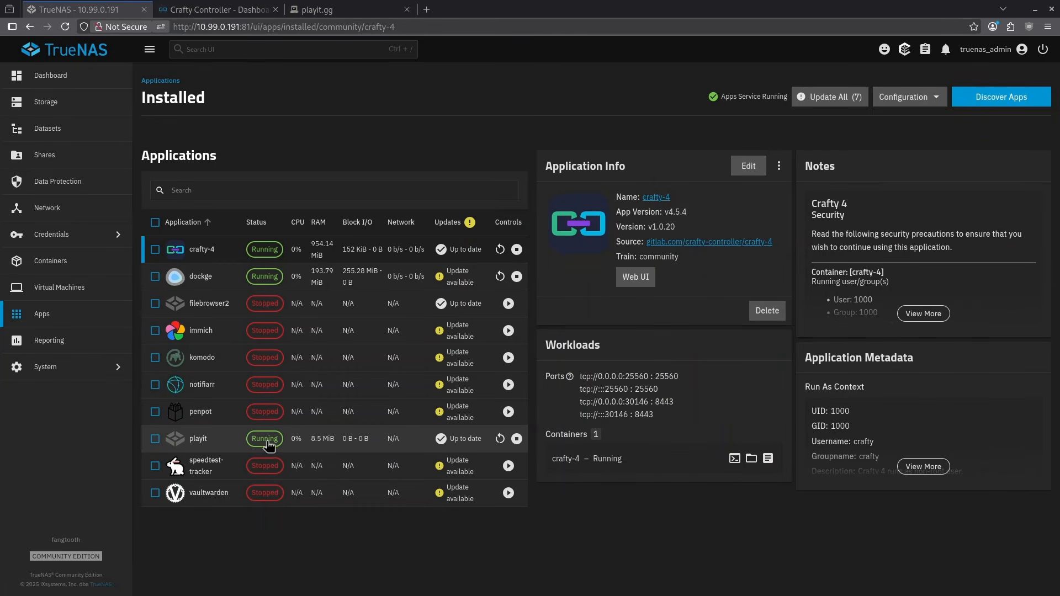
Step: Switch to playit.gg, agree not to host malware, and add a shared-IP TCP tunnel in Global Anycast (free) with port count 1
click(313, 14)
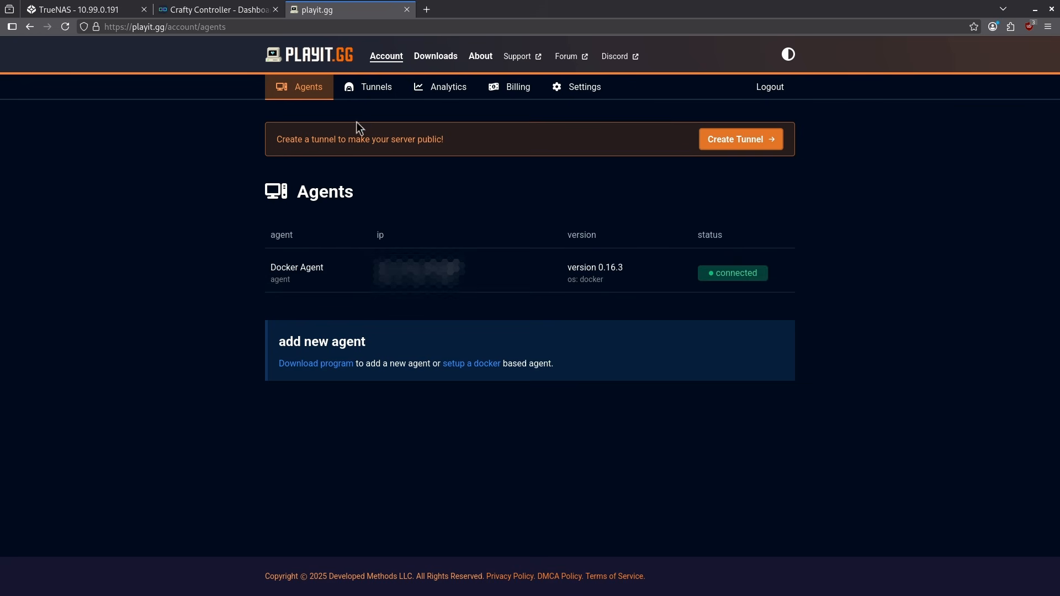
click(367, 90)
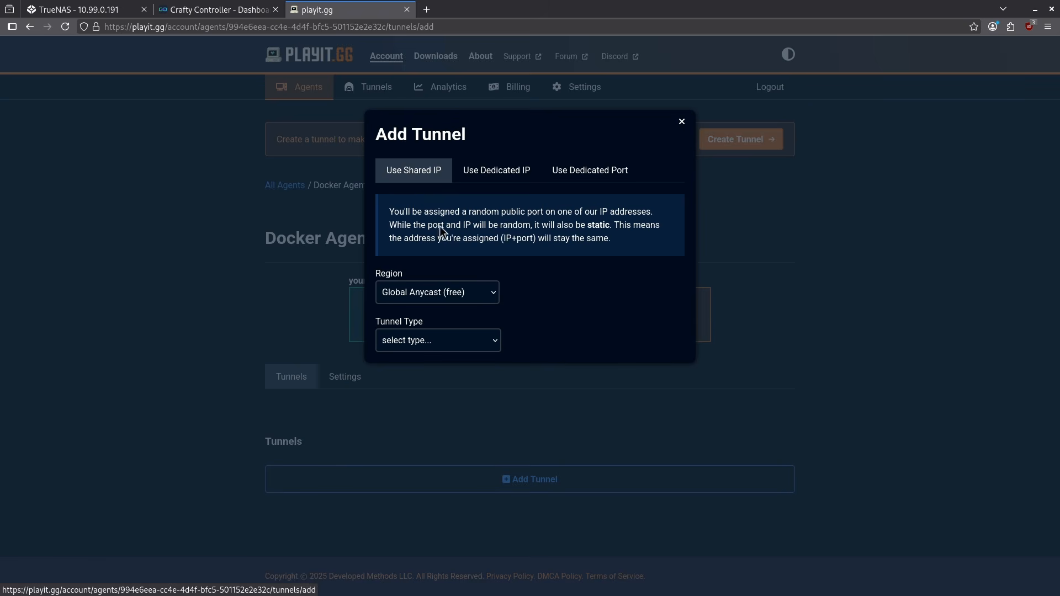
click(440, 342)
click(445, 362)
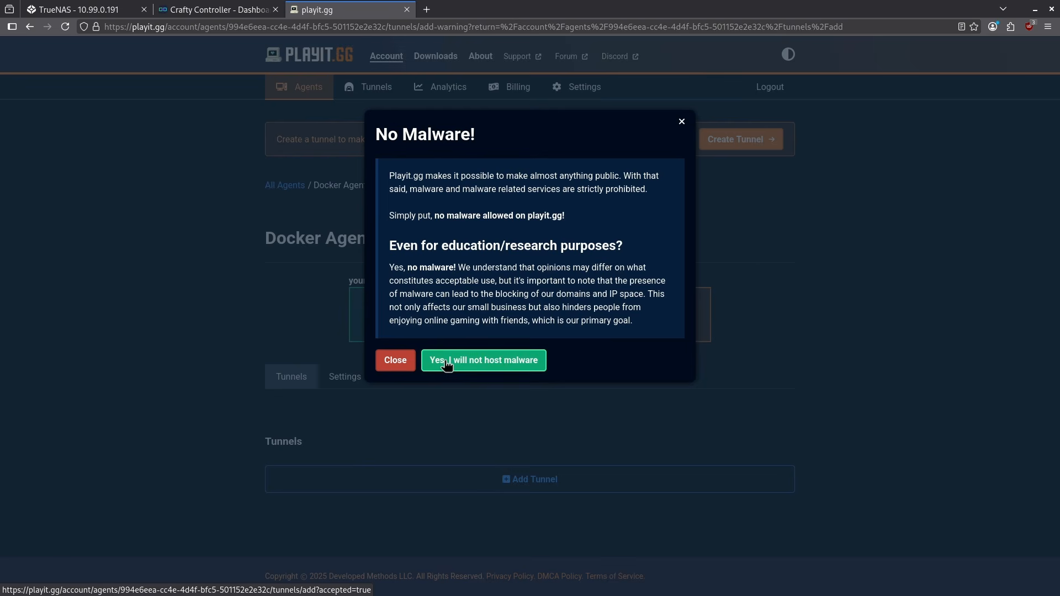
click(493, 367)
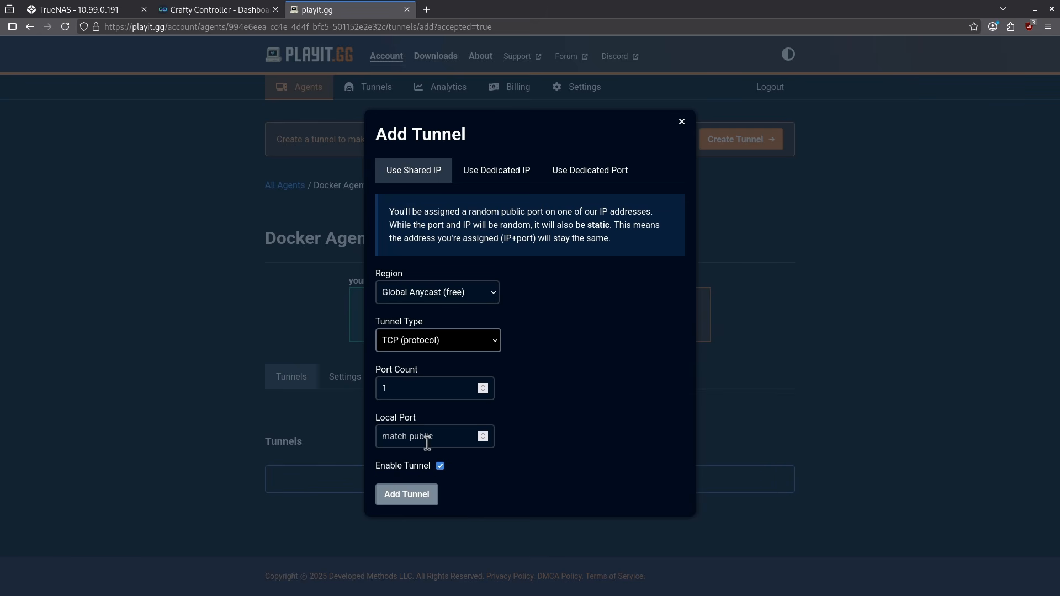
click(426, 497)
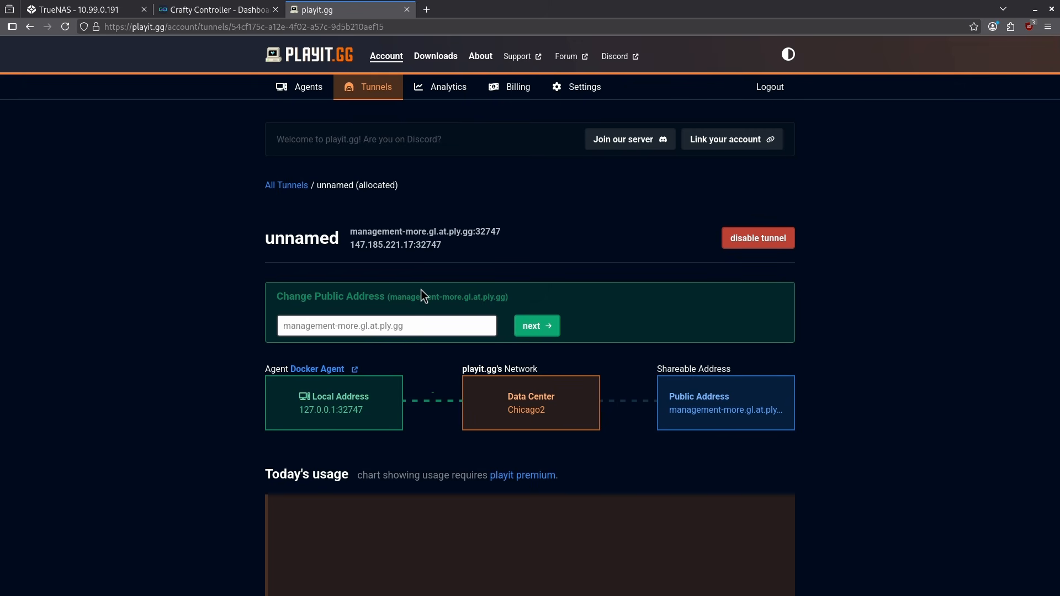
Step: Update the tunnel's local address to 10.99.0.191 and its local port to 25560
scroll(410, 290, down, 10)
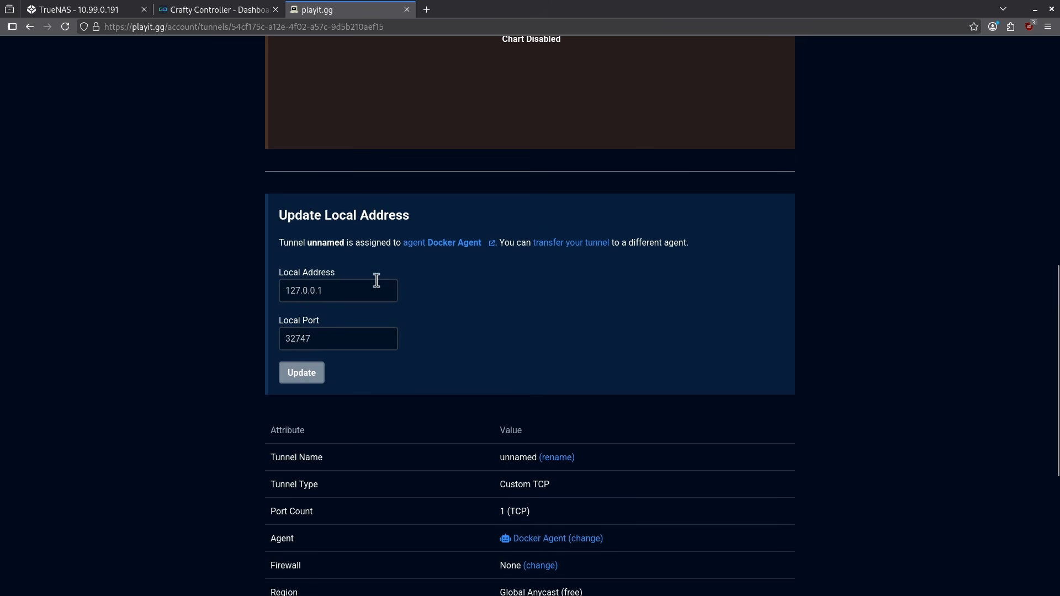
drag(283, 216, 442, 220)
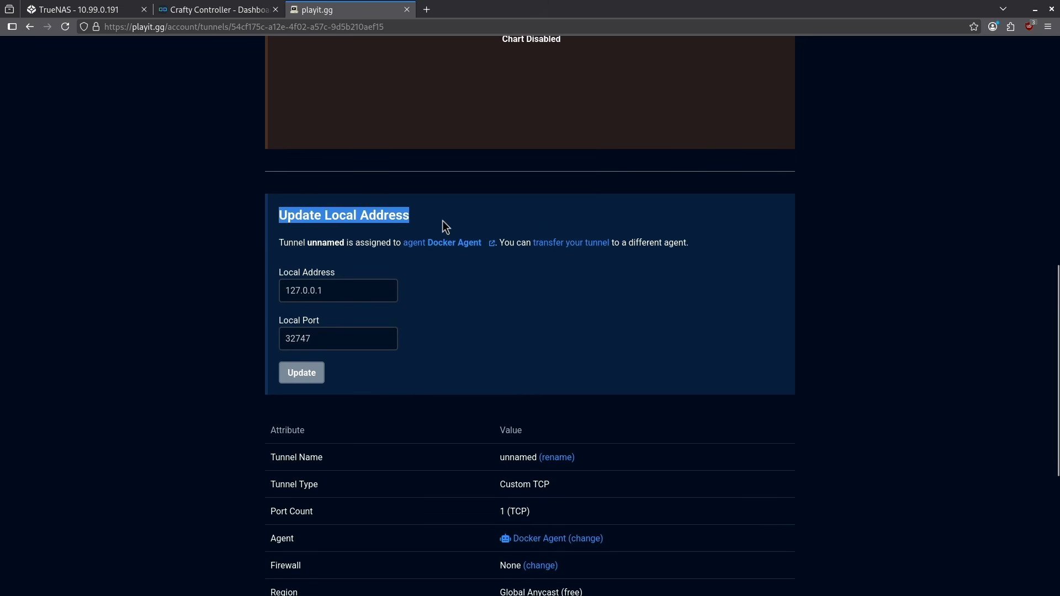
click(442, 220)
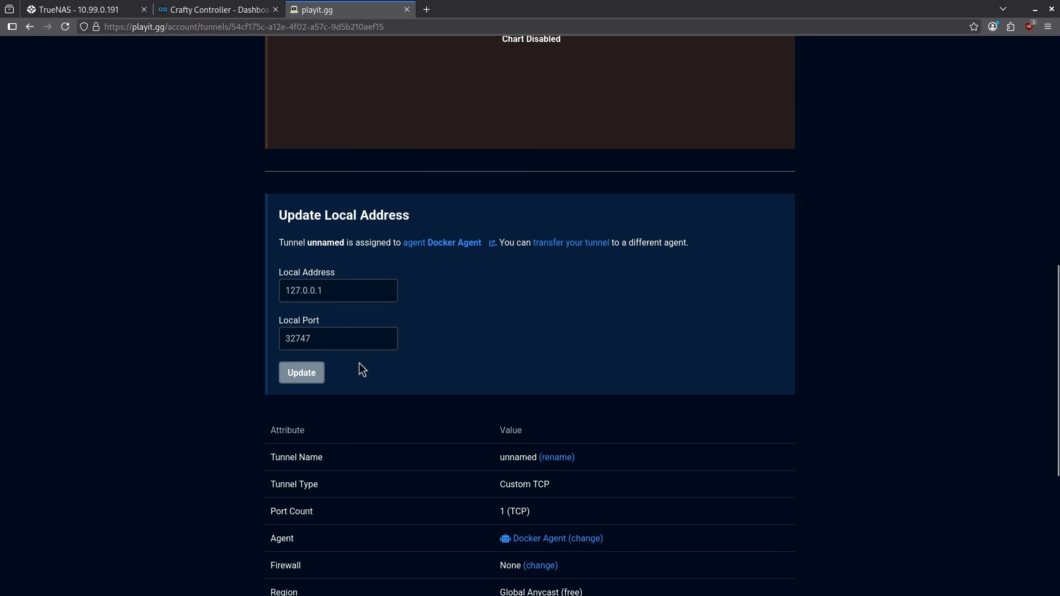
click(343, 287)
text(10)
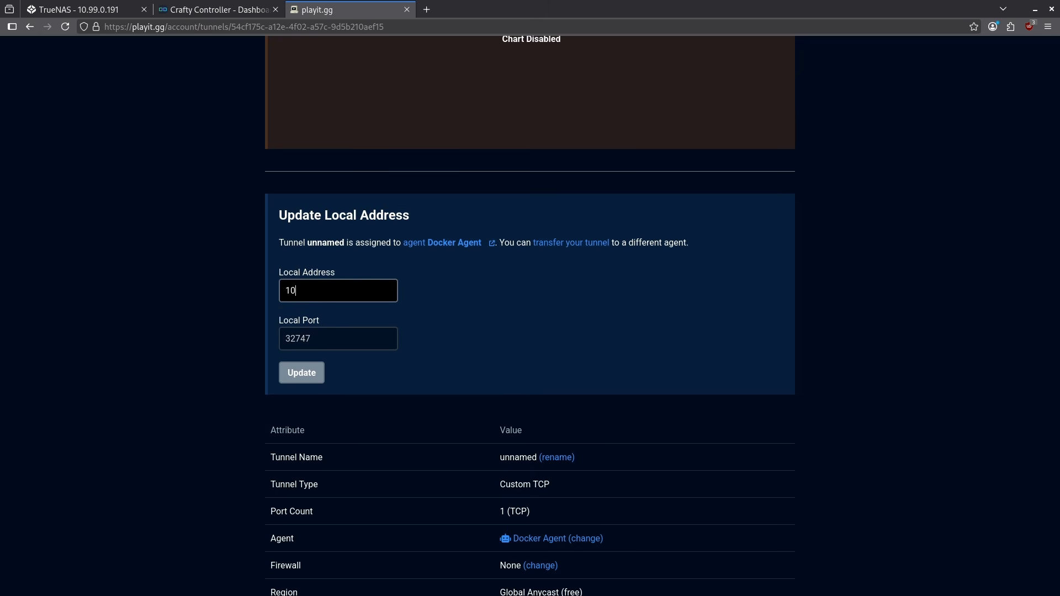
text(.99.0.191)
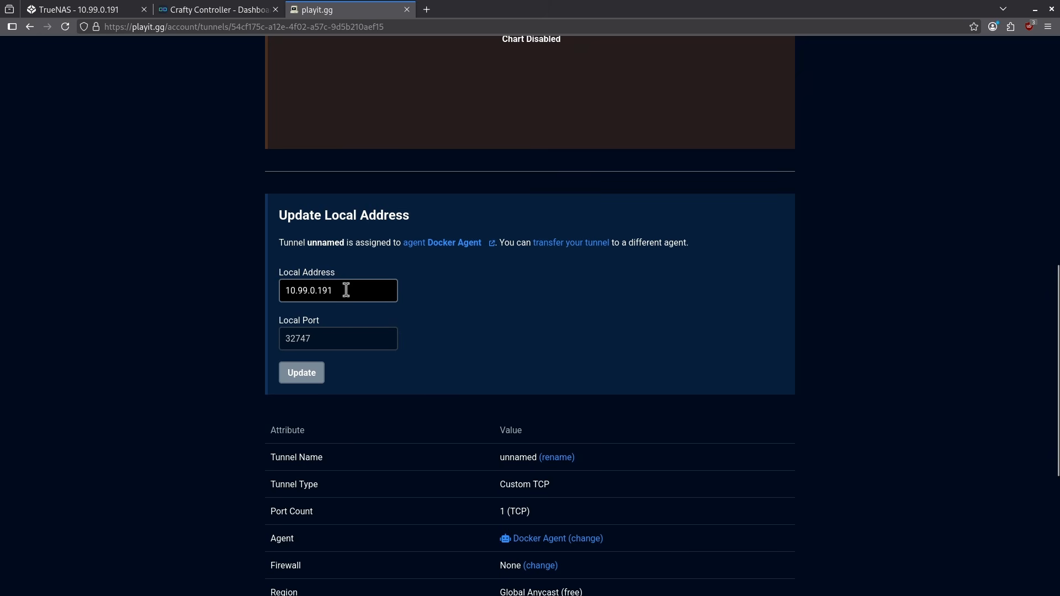
click(338, 335)
text(25560)
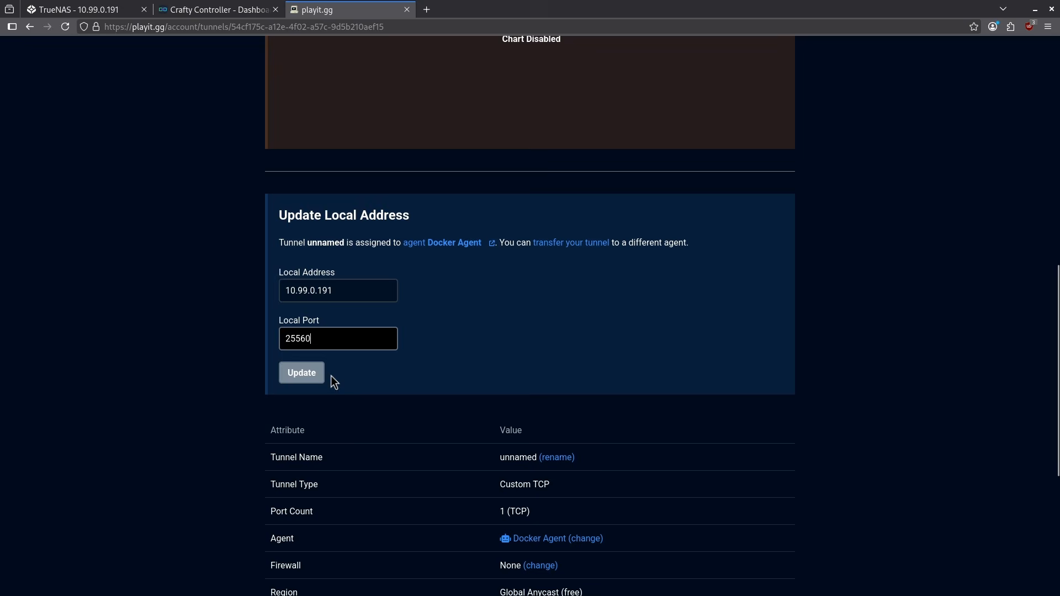
click(320, 375)
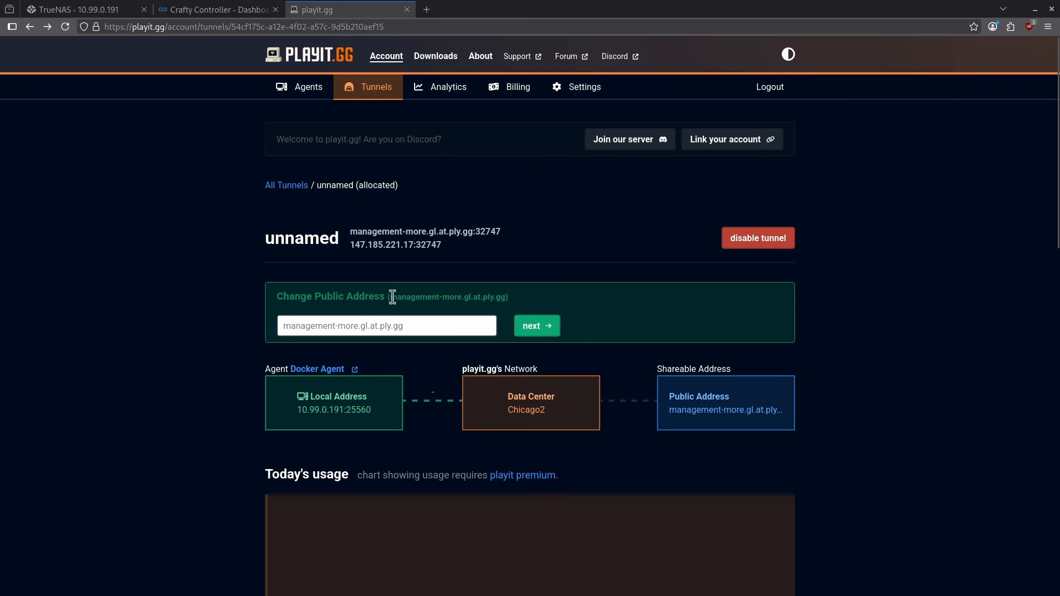
Step: Copy the tunnel's public address management-more.gl.at.ply.gg without the port
drag(392, 297, 506, 297)
right_click(497, 298)
click(546, 486)
Step: Switch to Minecraft, add a multiplayer server named Demo with the address management-more.gl.at.ply.gg, and join it
key(super)
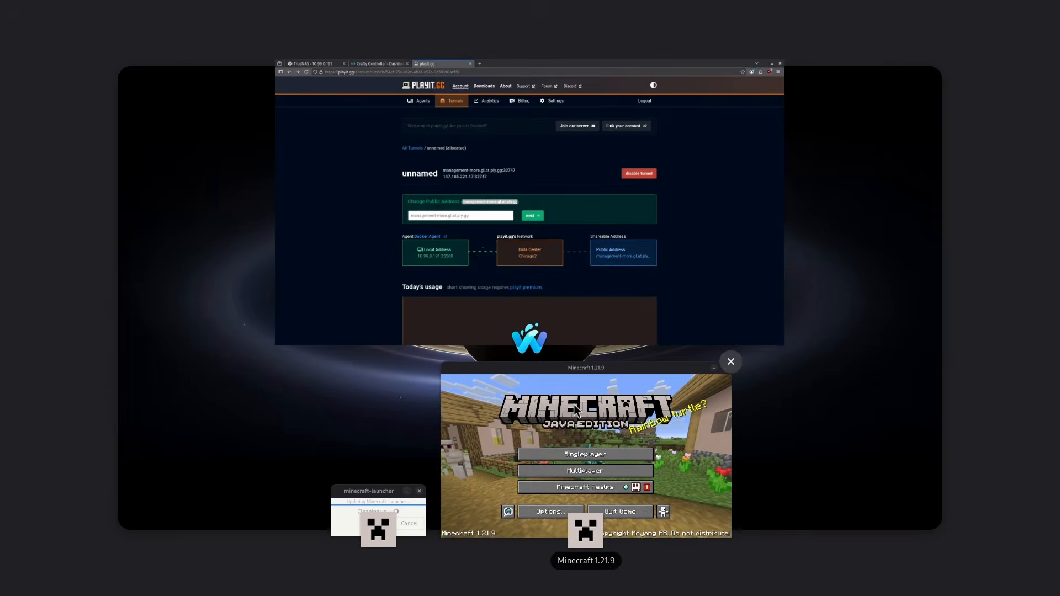
click(576, 410)
click(627, 397)
click(712, 452)
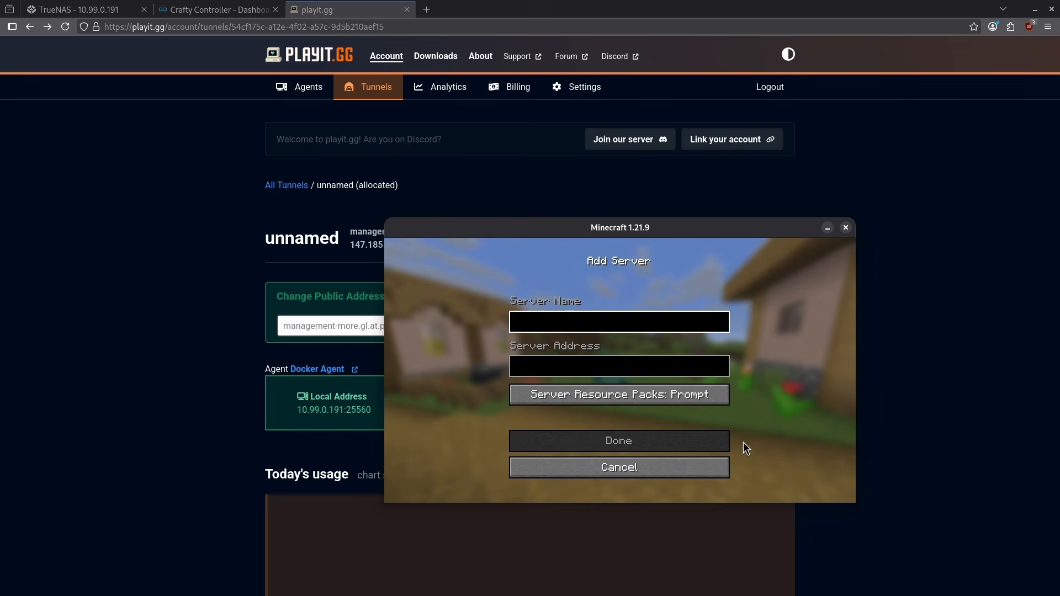
text(Demo)
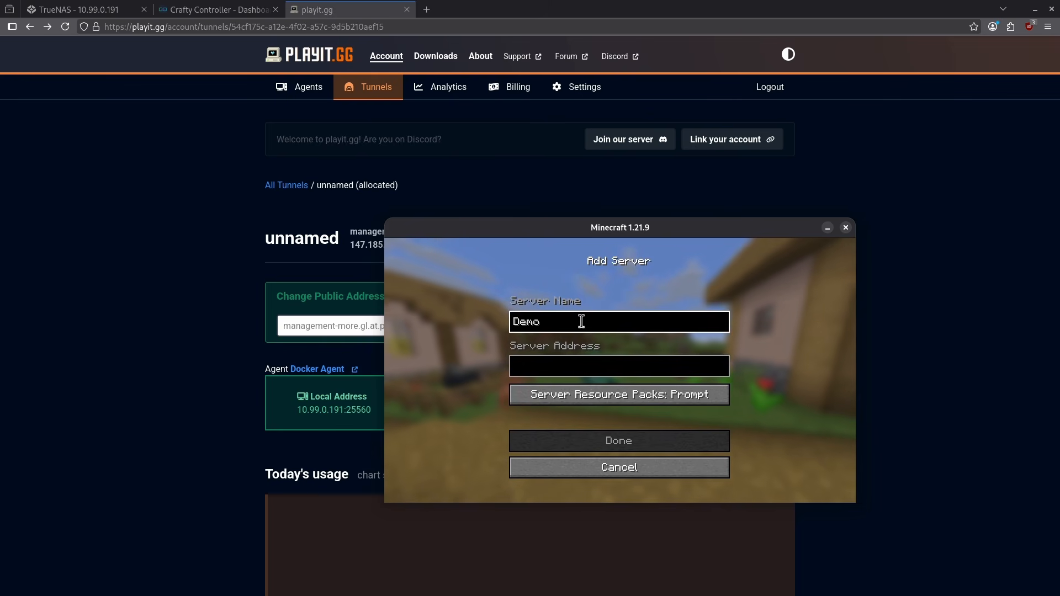
click(589, 366)
key(ctrl+v)
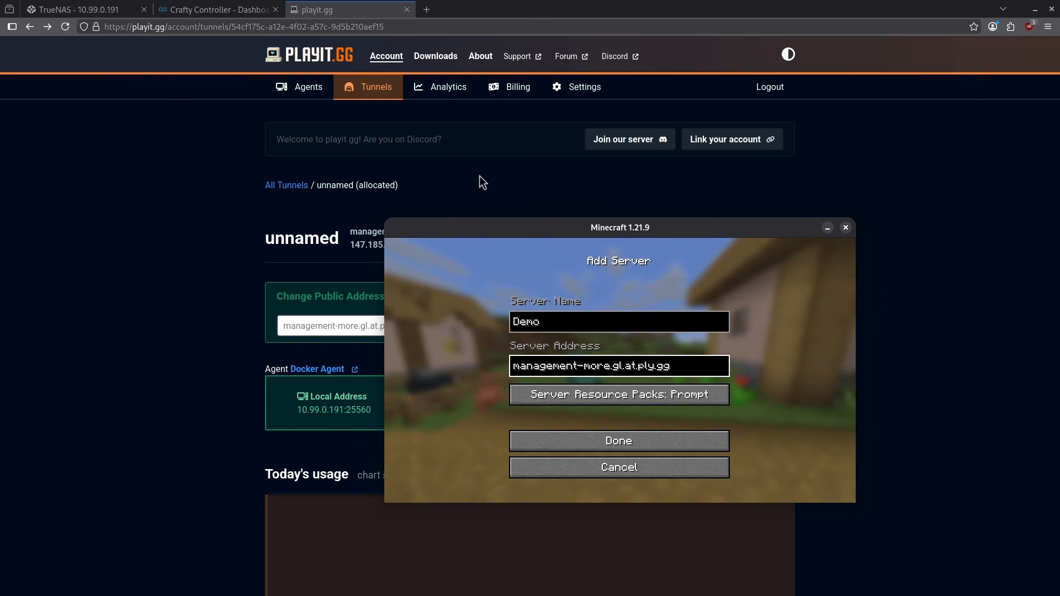
click(633, 448)
double_click(557, 294)
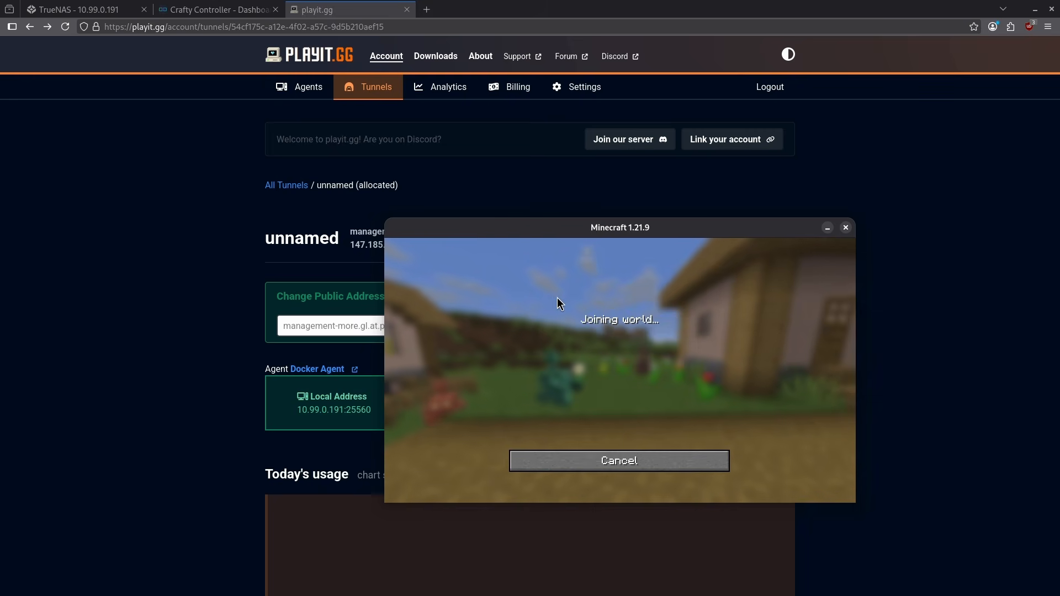